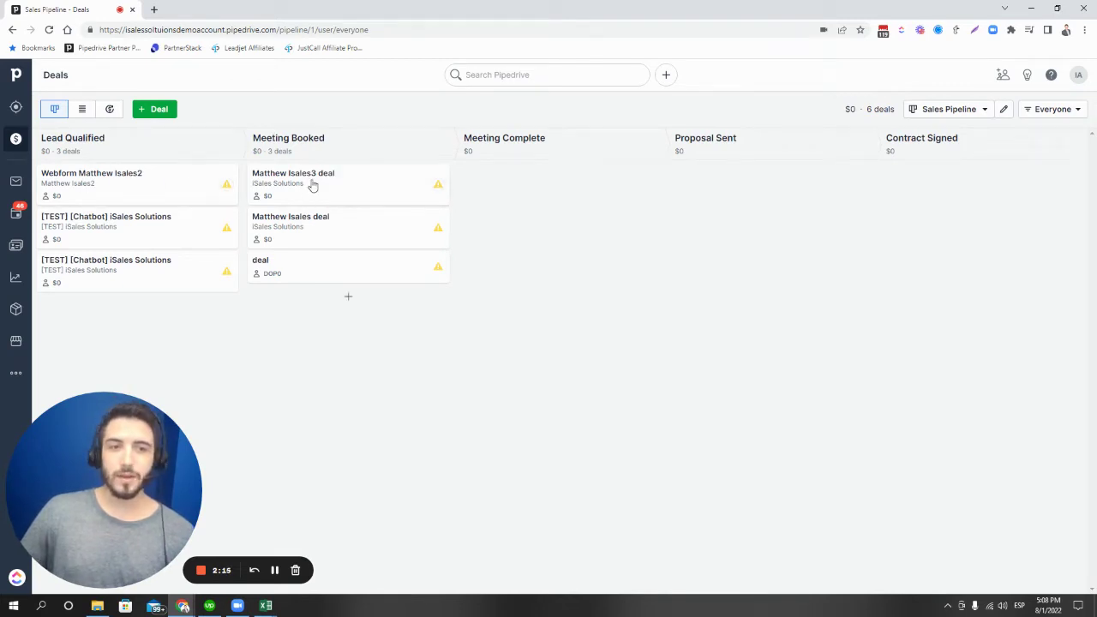
# Move the first iSales Solutions deal from Meeting Booked to Contract Signed, with a value of 1000 US Dollar and Website as lead source
pyautogui.moveTo(312, 184); pyautogui.dragTo(924, 194)
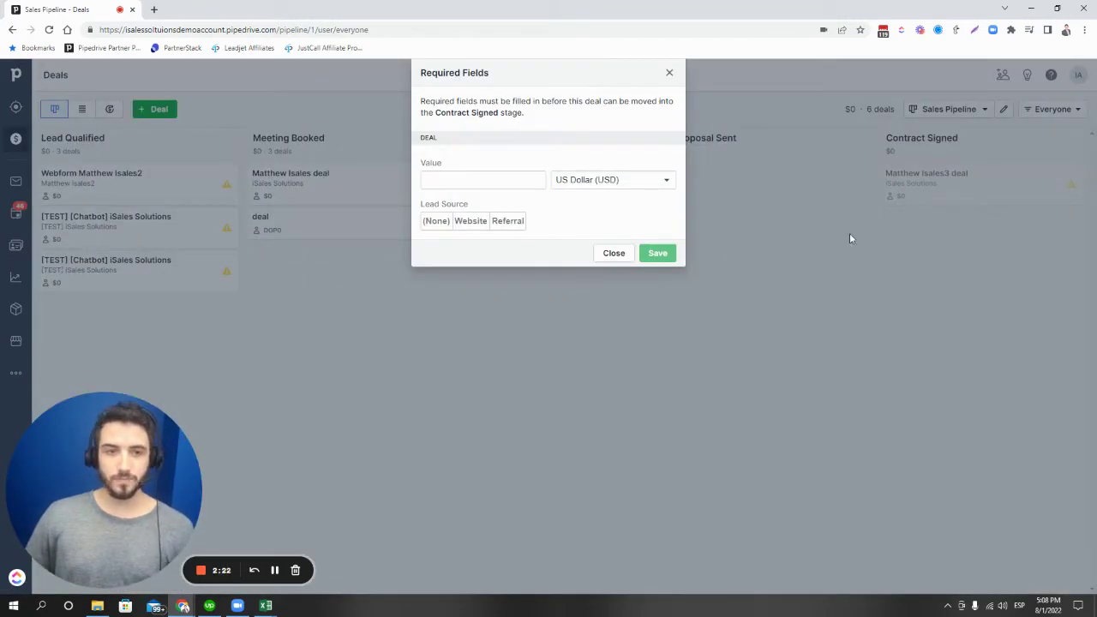
pyautogui.click(493, 182)
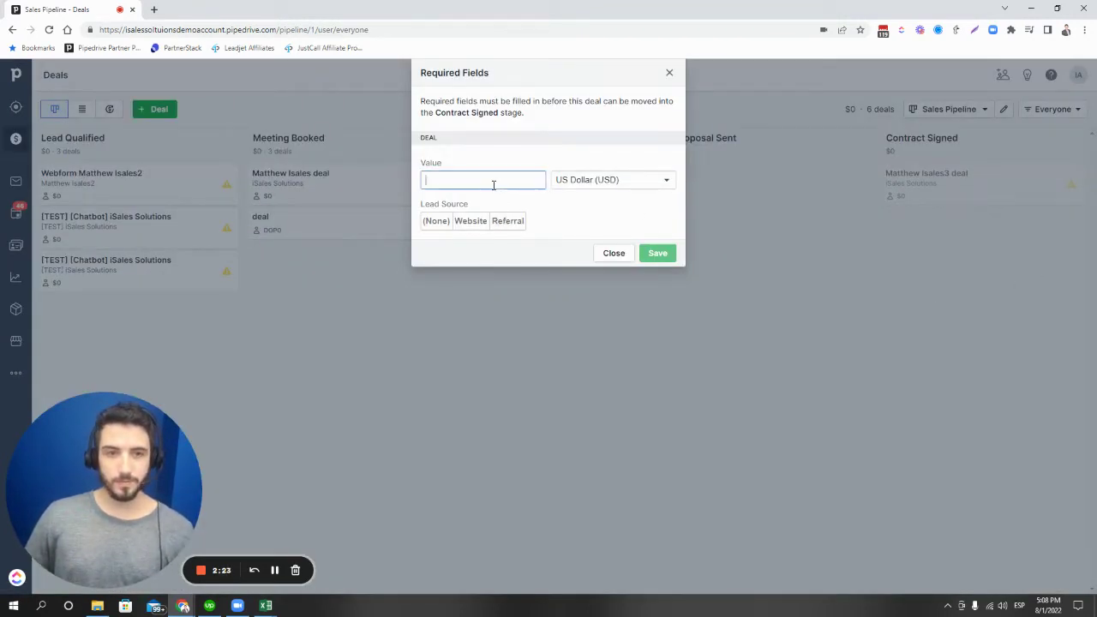
pyautogui.write('1000')
pyautogui.click(471, 221)
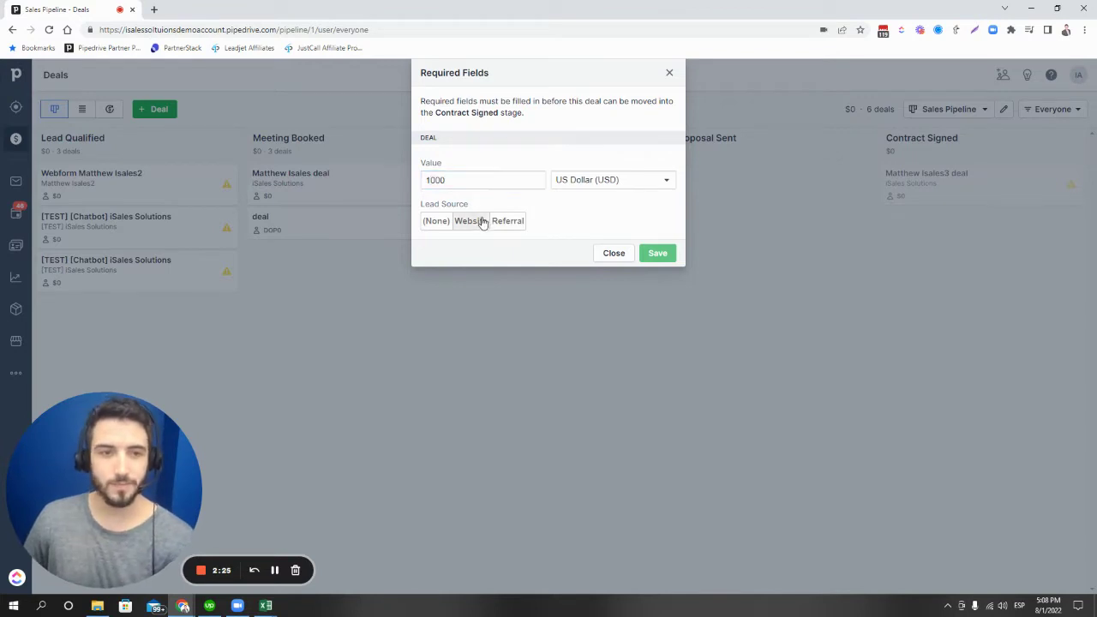
pyautogui.click(657, 253)
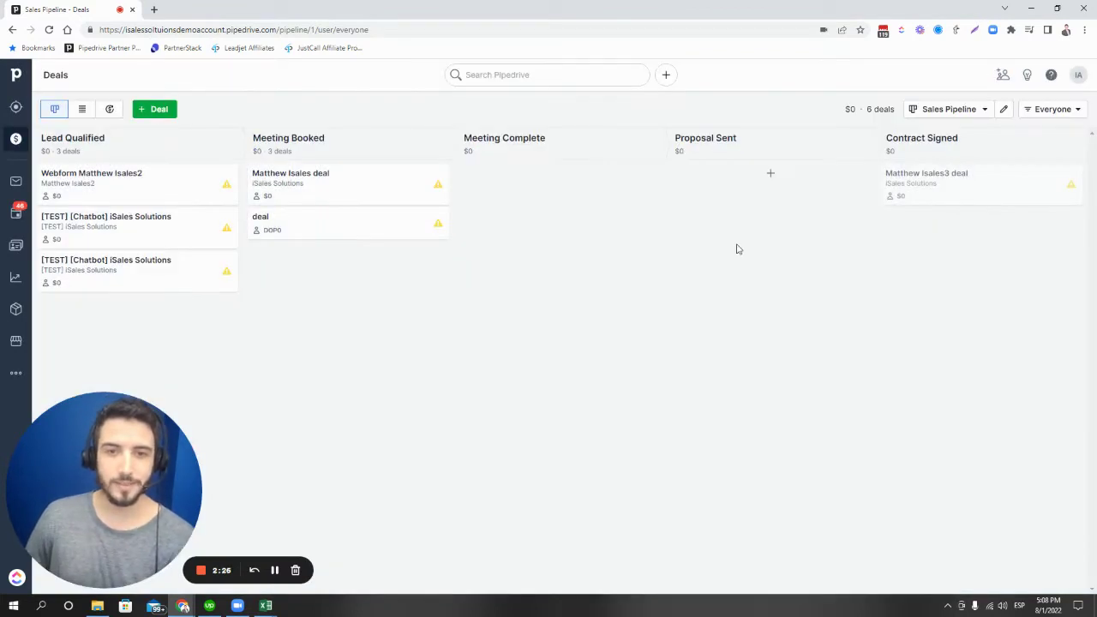
# Open the deal in the Contract Signed stage and go to its organization details
pyautogui.click(926, 184)
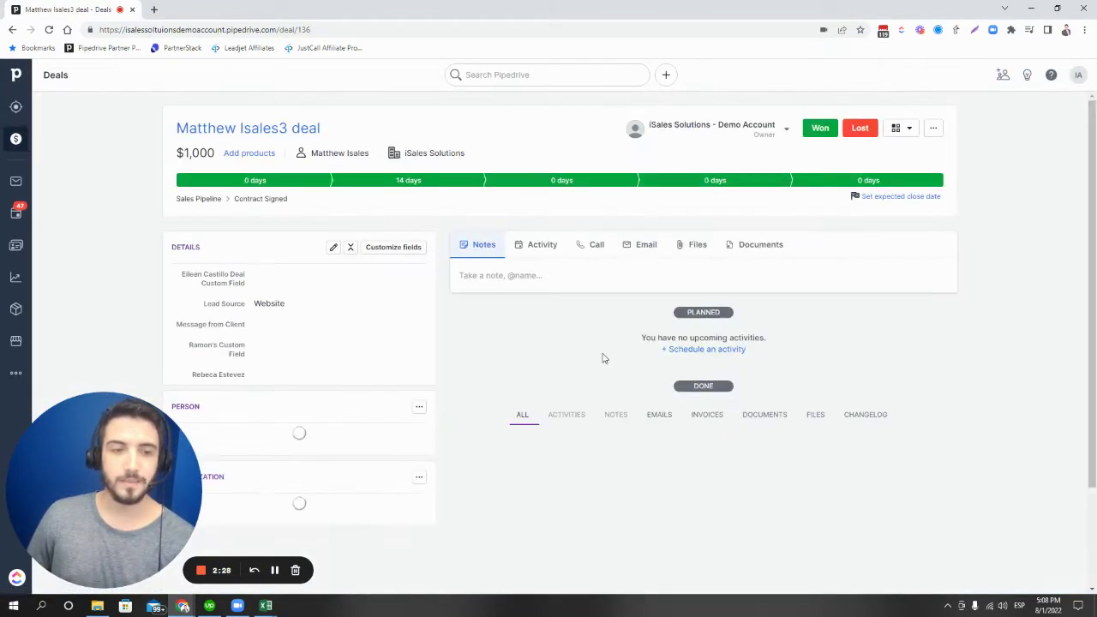
pyautogui.scroll(-5, 596, 358)
pyautogui.scroll(-2, 588, 353)
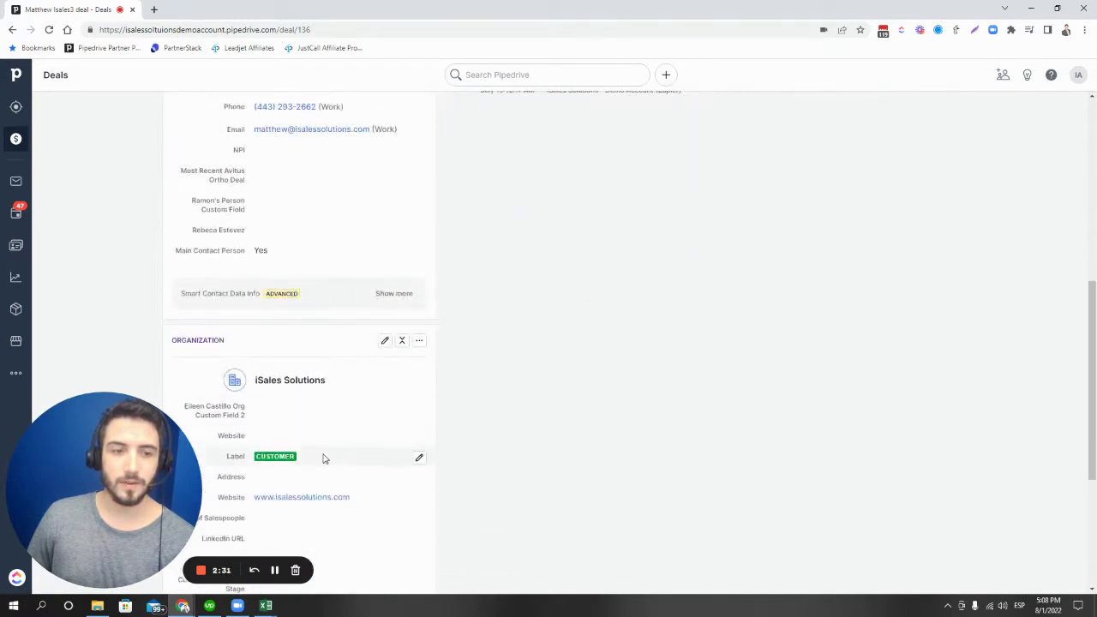
pyautogui.click(420, 458)
pyautogui.click(385, 459)
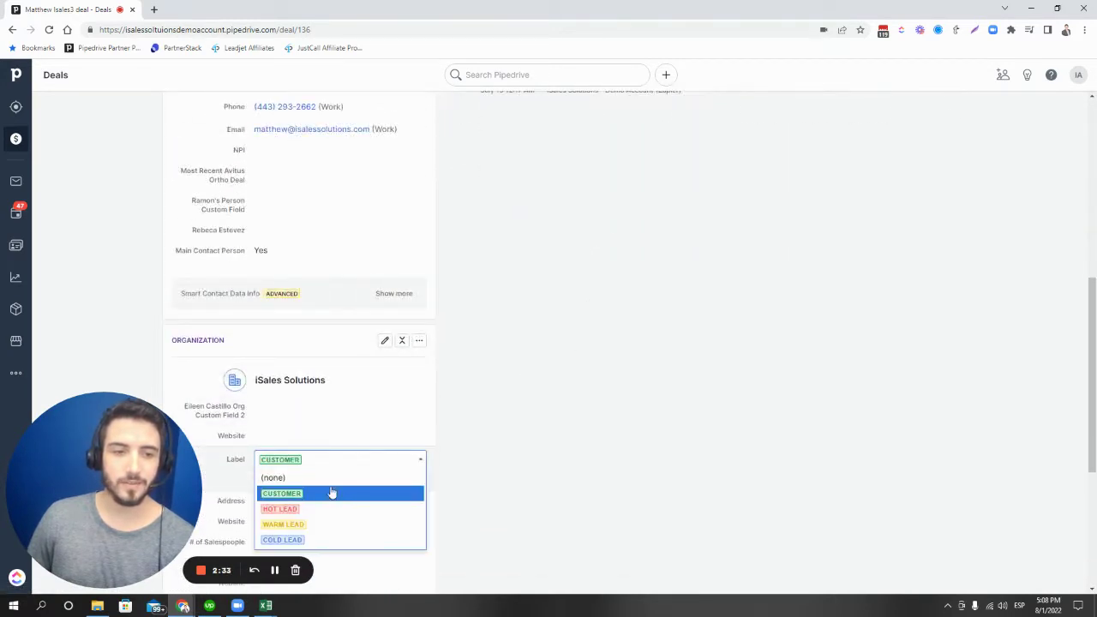
pyautogui.click(283, 475)
pyautogui.click(408, 497)
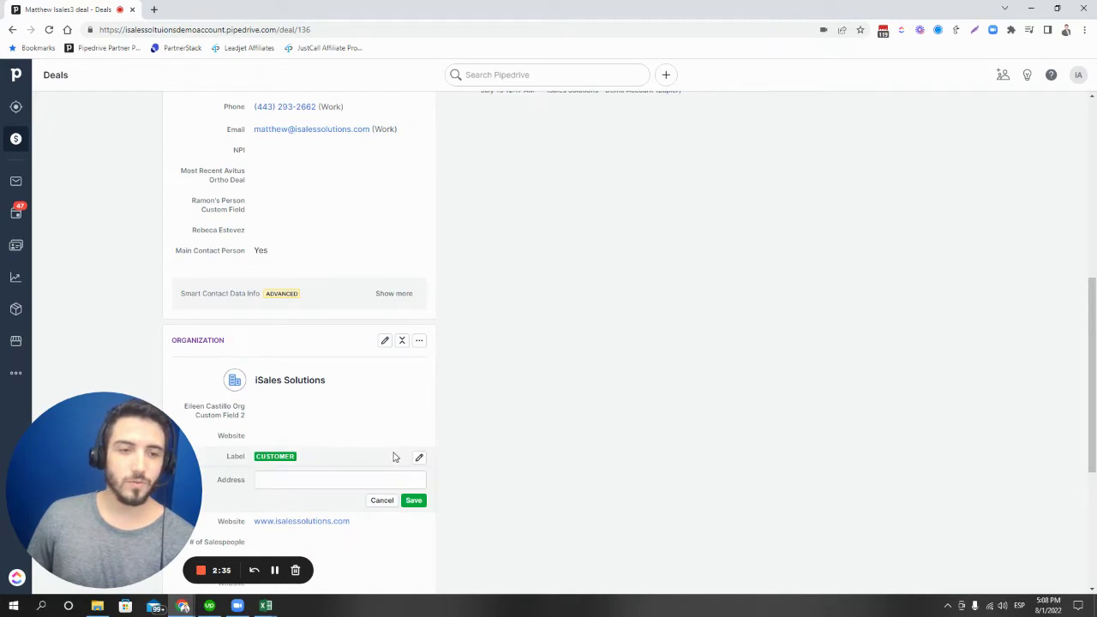
# Set the label of the iSales Solutions organization to (none) and discard the open address edit
pyautogui.click(419, 458)
pyautogui.click(410, 461)
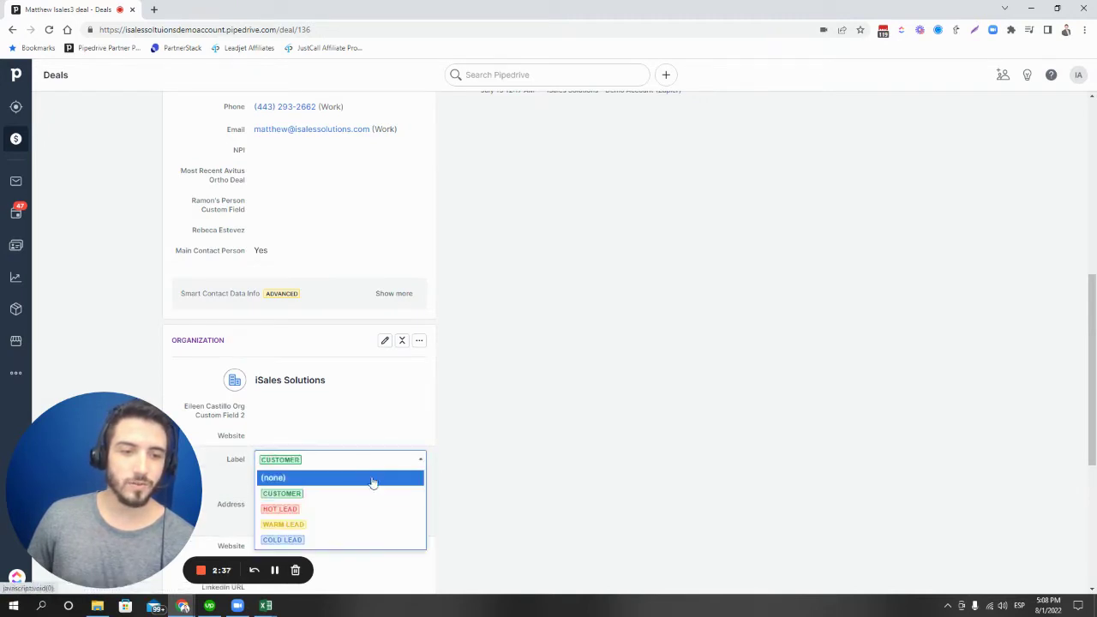
pyautogui.click(373, 480)
pyautogui.click(413, 480)
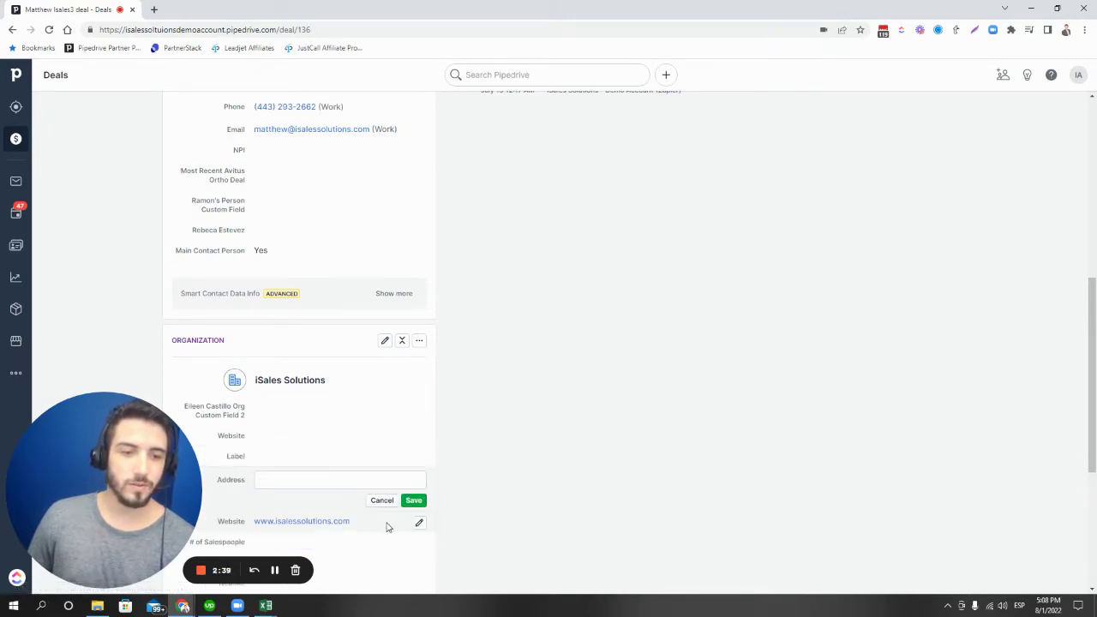
pyautogui.click(383, 501)
# Return to the Sales Pipeline board and mark the $1,000 deal in Contract Signed as won
pyautogui.scroll(3, 680, 461)
pyautogui.scroll(3, 680, 460)
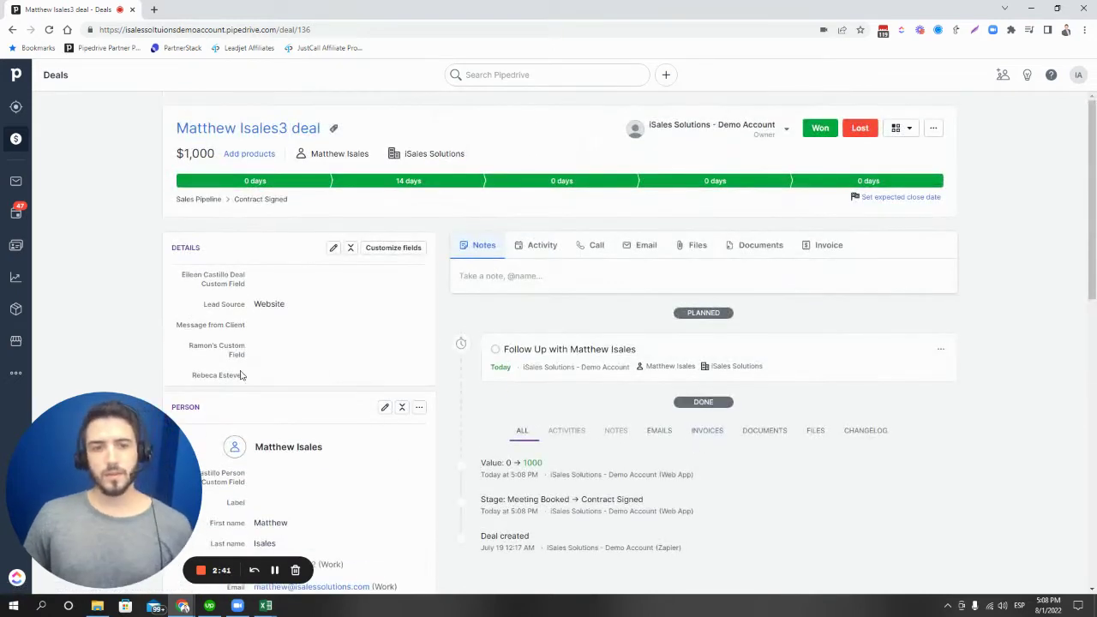
pyautogui.click(18, 142)
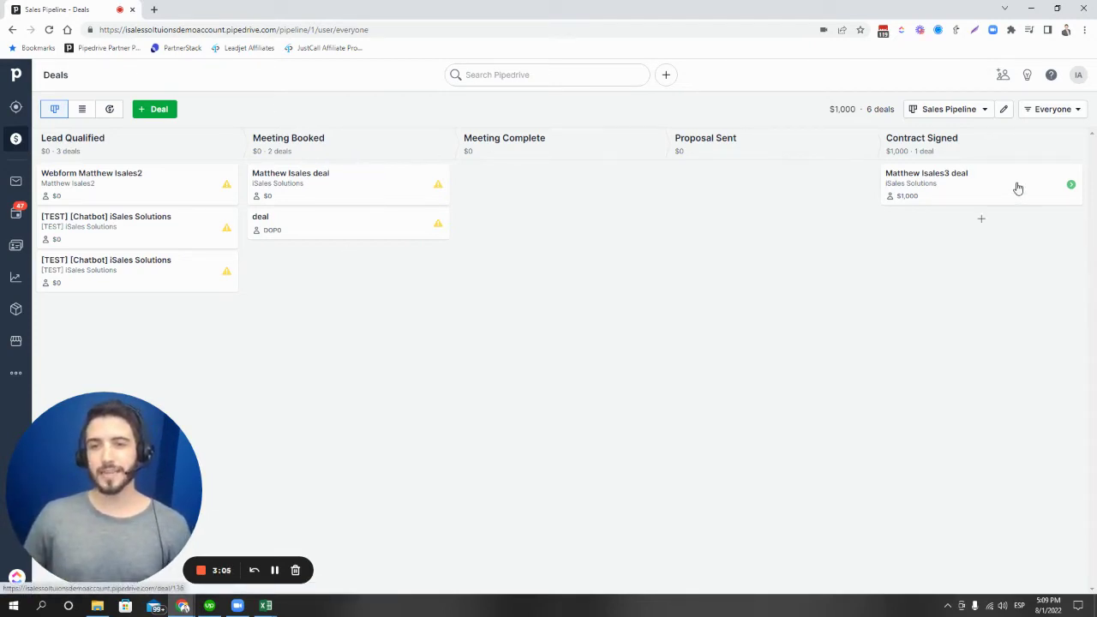
pyautogui.moveTo(1016, 186); pyautogui.dragTo(1039, 583)
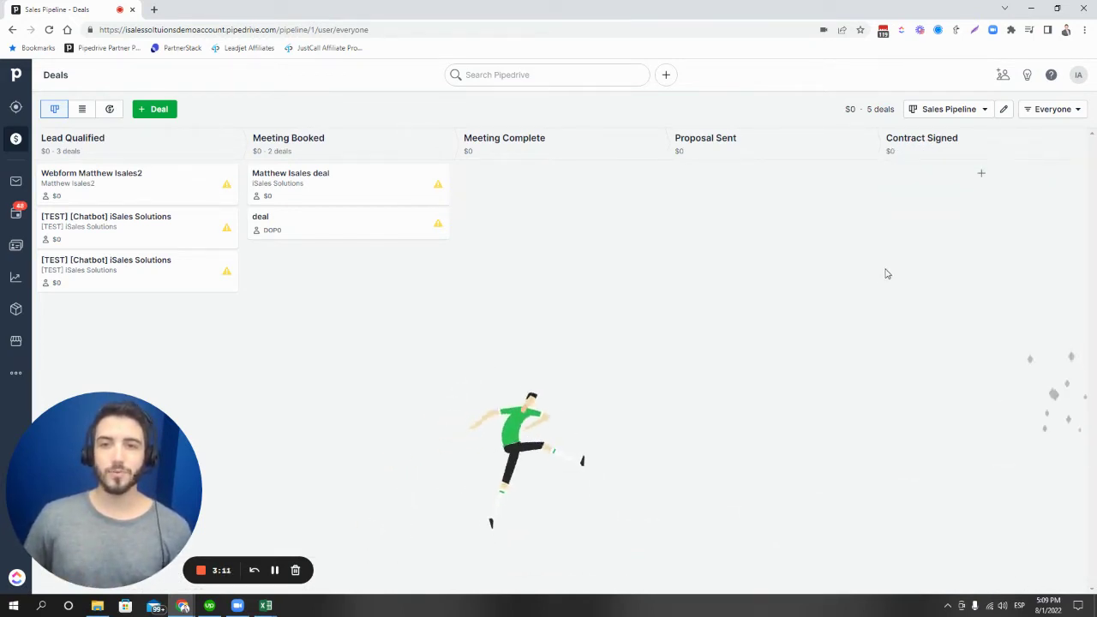
# Switch the deals board from the Sales Pipeline to the Projects Pipeline
pyautogui.click(1069, 121)
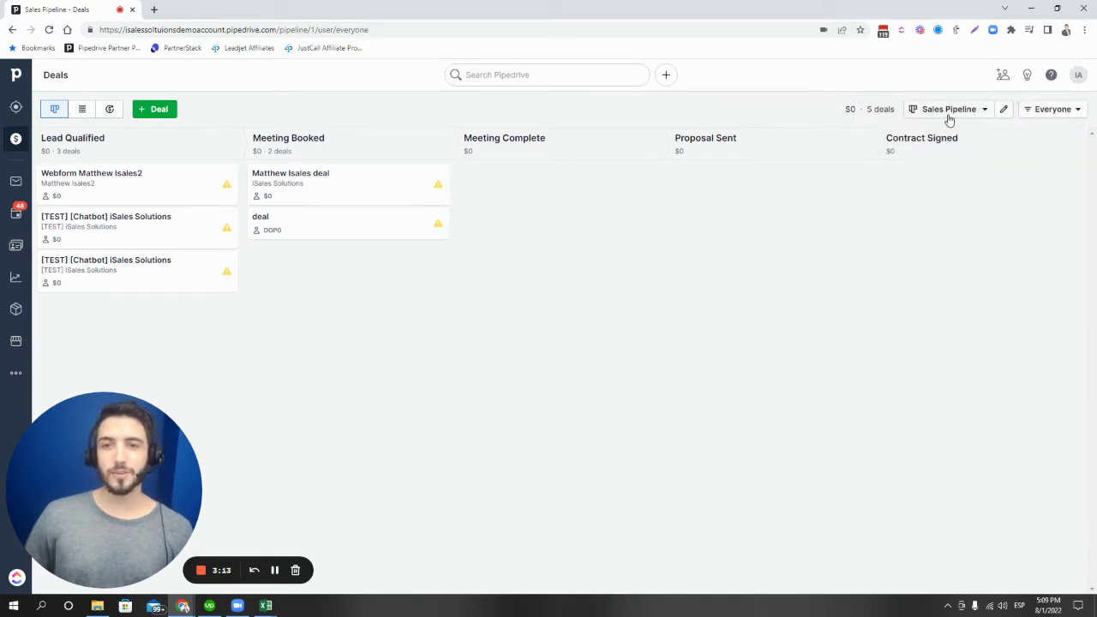
pyautogui.click(949, 116)
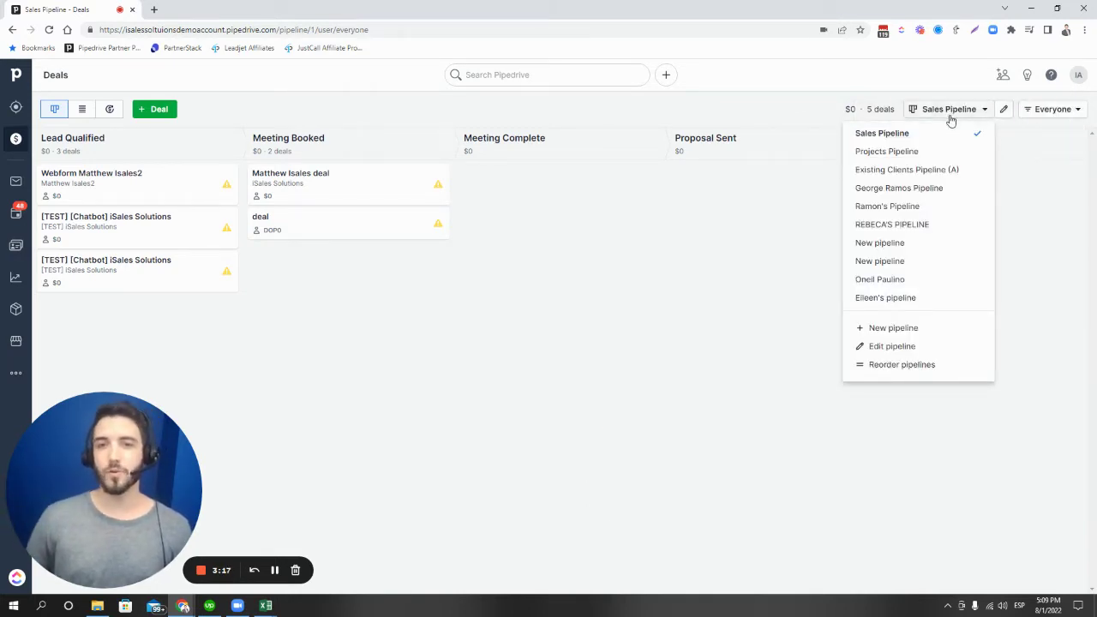
pyautogui.click(947, 151)
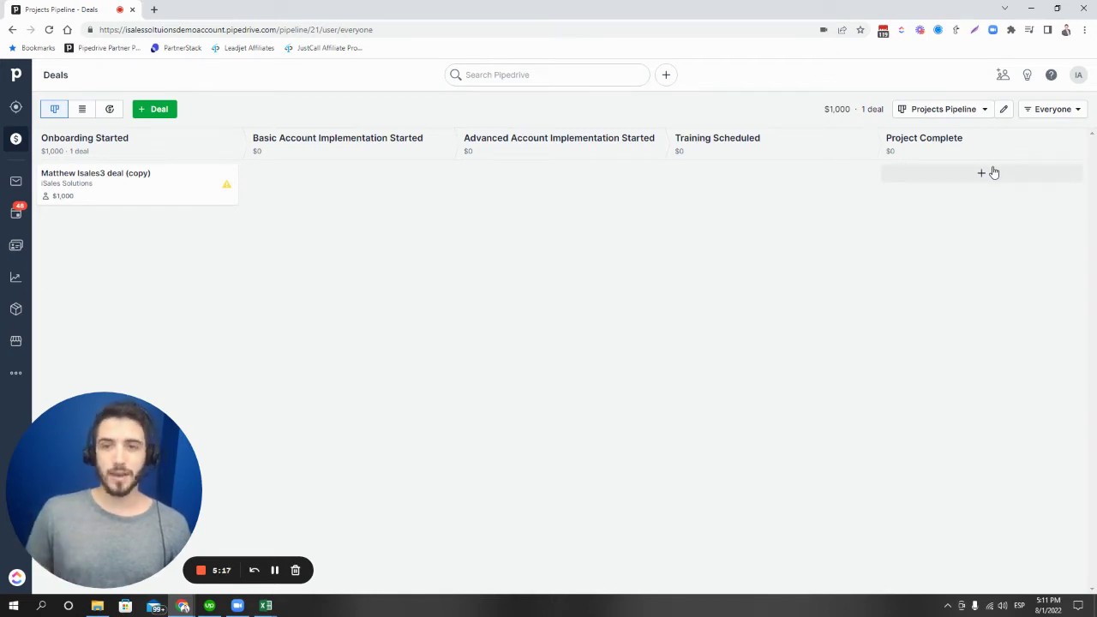
# Open the copied deal in Onboarding Started and move it to the Existing Clients Pipeline (A), keeping the default first stage
pyautogui.click(949, 113)
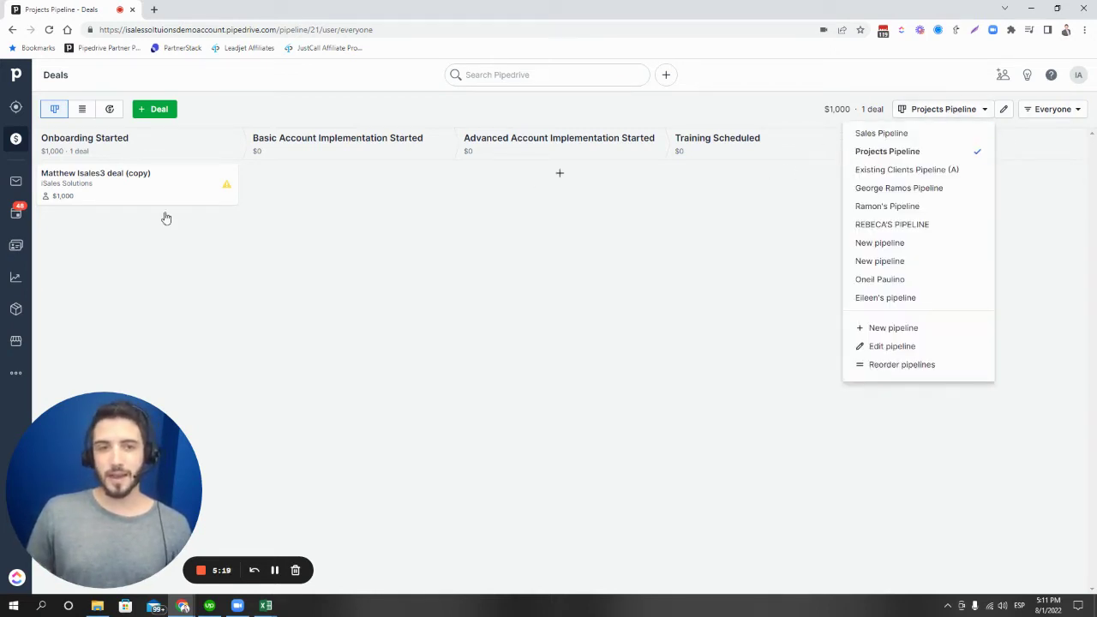
pyautogui.click(227, 201)
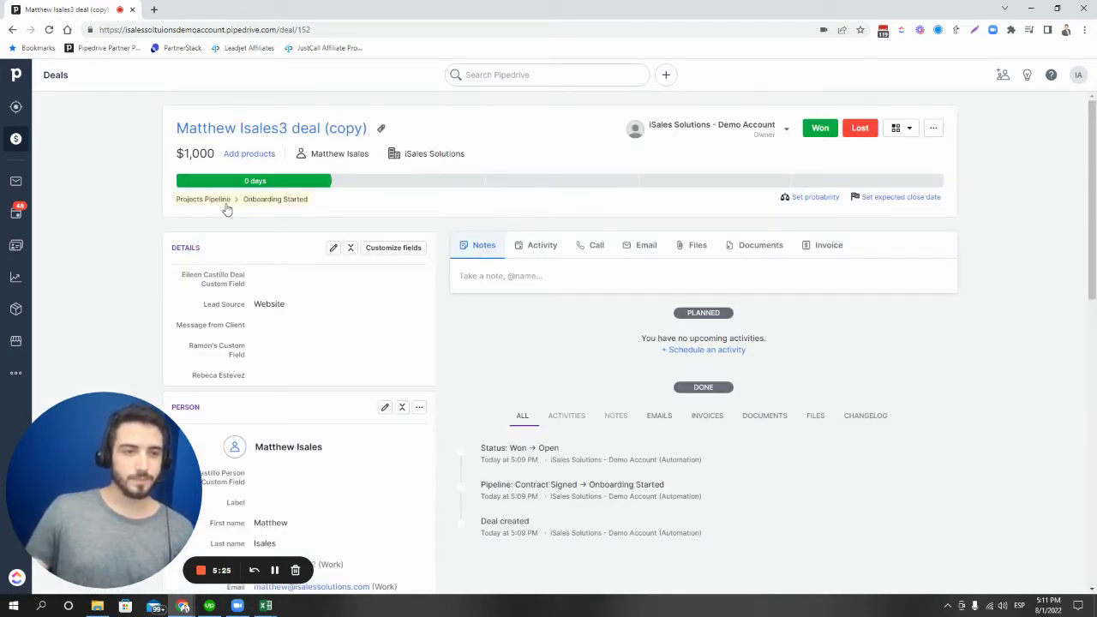
pyautogui.click(191, 199)
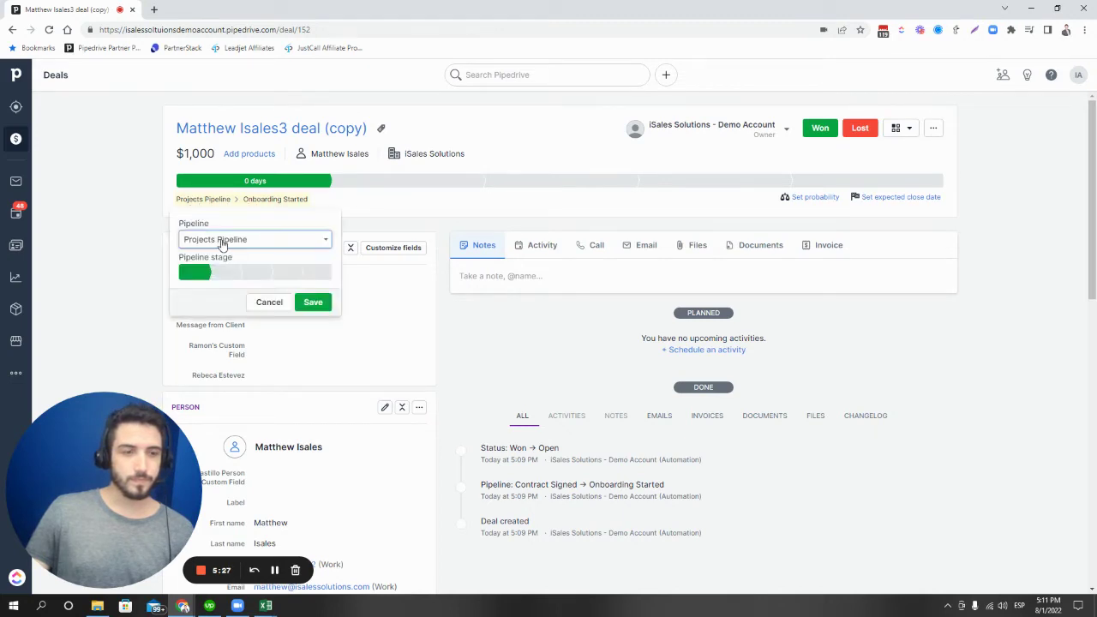
pyautogui.click(221, 243)
pyautogui.click(223, 311)
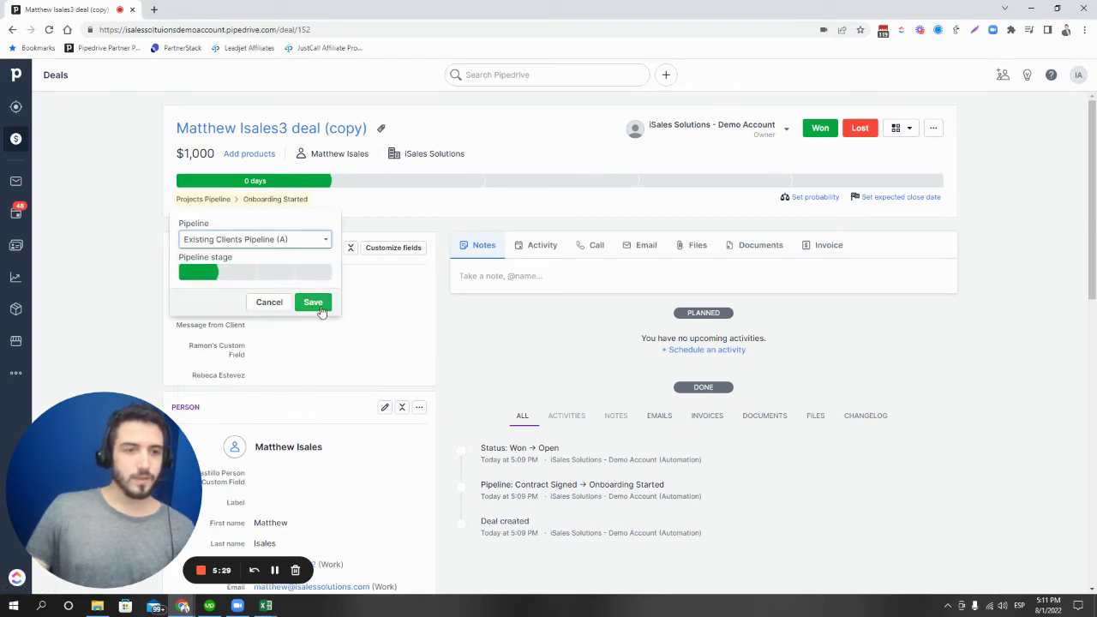
# Return to the deals board and display the Existing Clients Pipeline (A)
pyautogui.click(16, 139)
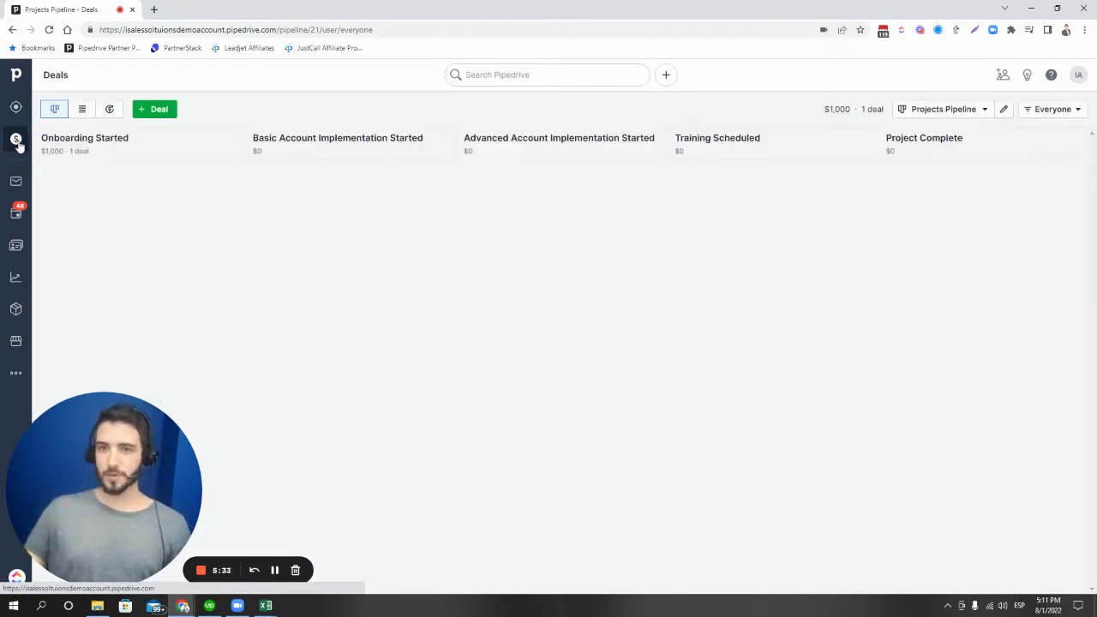
pyautogui.click(928, 111)
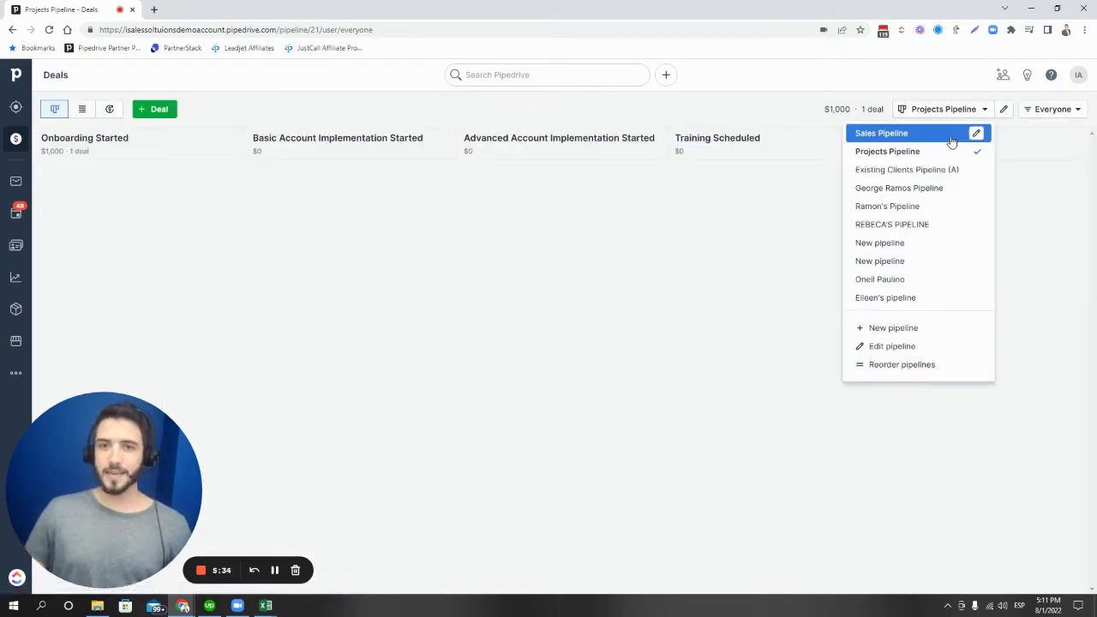
pyautogui.click(906, 170)
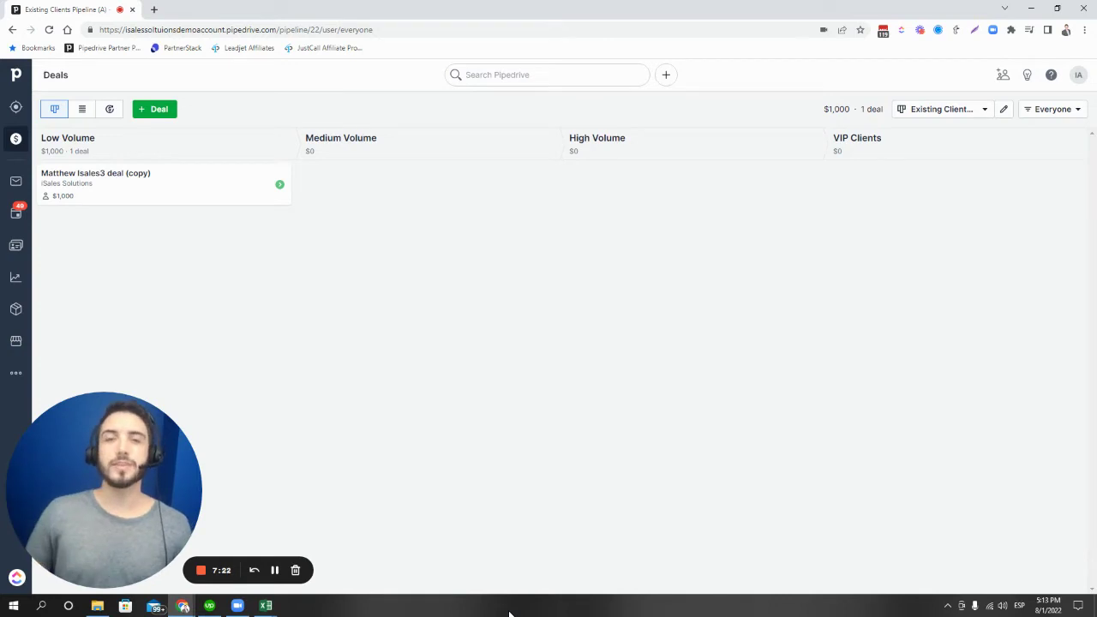
# Open the People contact list and review the conditions of the My Customers filter without changing them
pyautogui.click(16, 248)
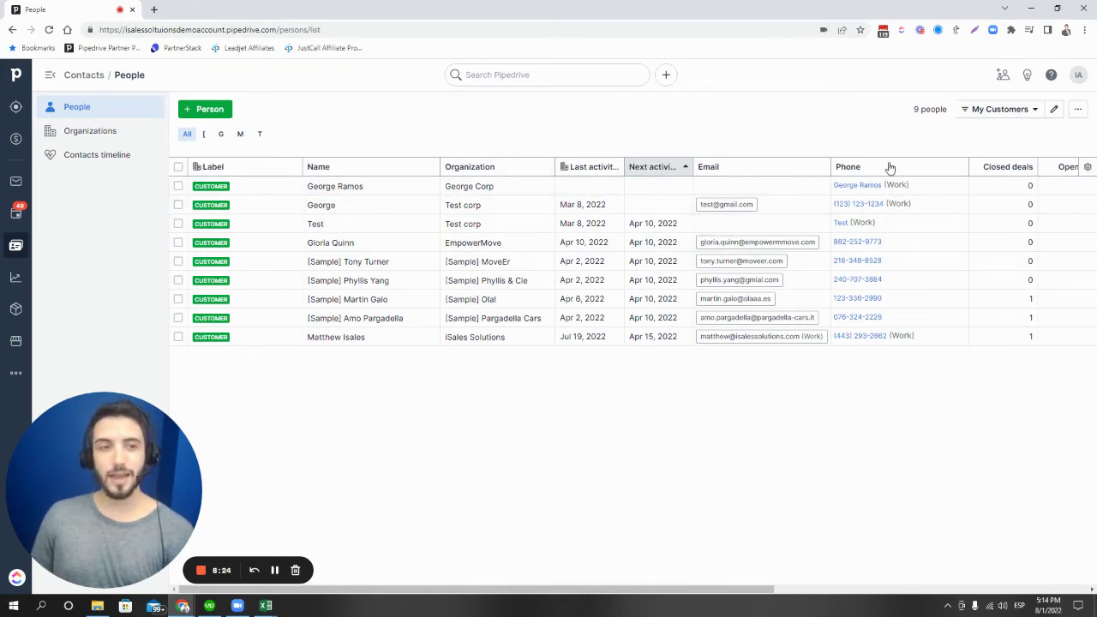
pyautogui.click(1056, 112)
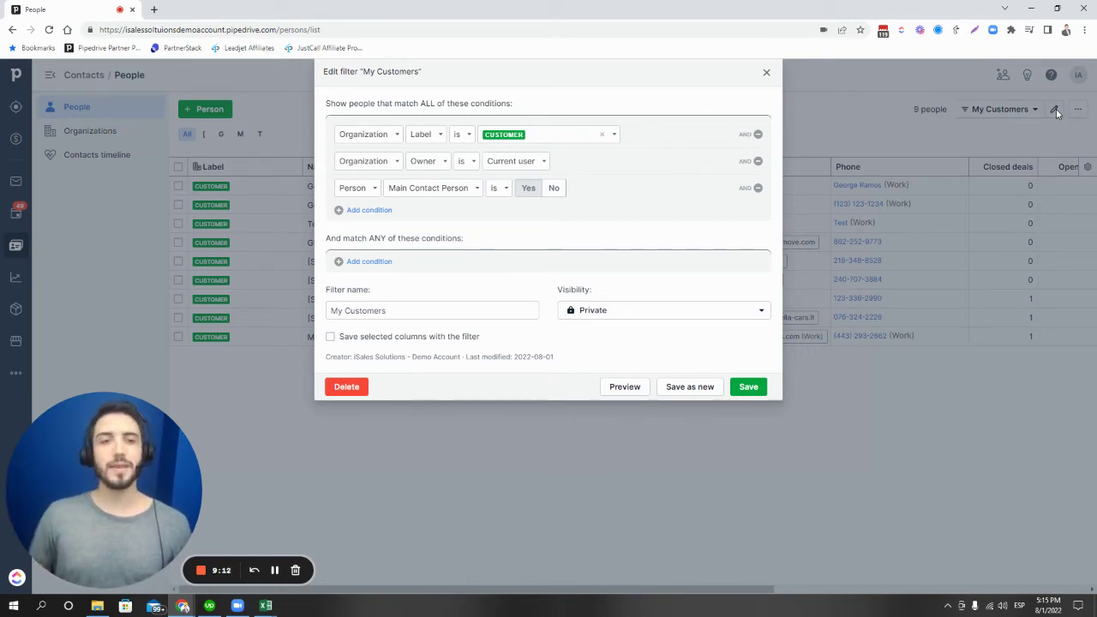
pyautogui.click(767, 72)
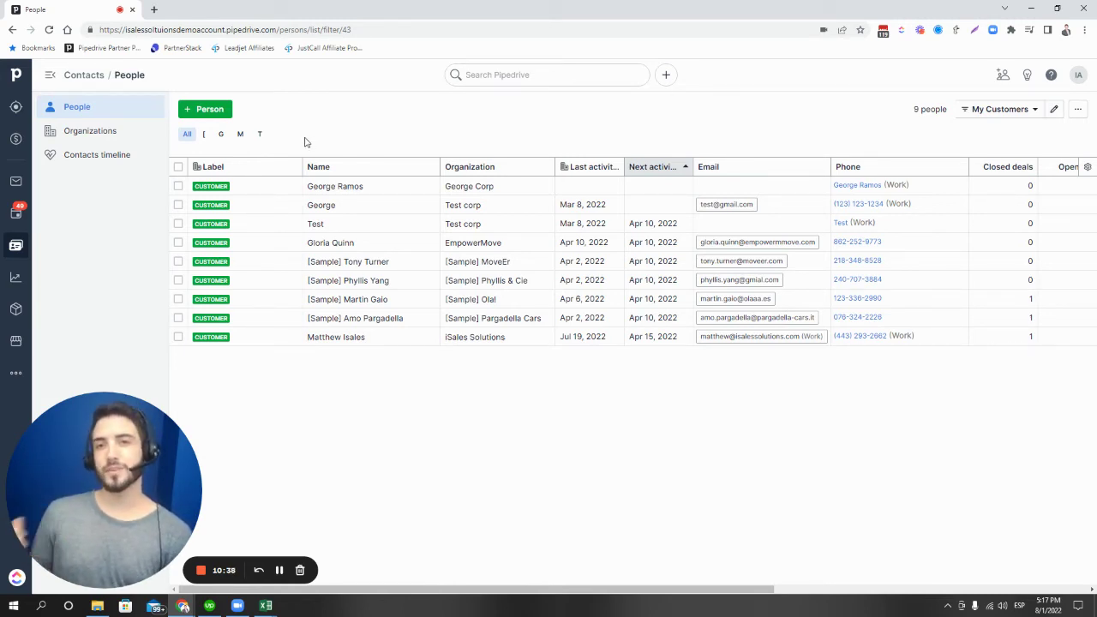
# Open the Contacts timeline, dismiss the filtering tip, and set the owner filter to Everyone
pyautogui.click(116, 159)
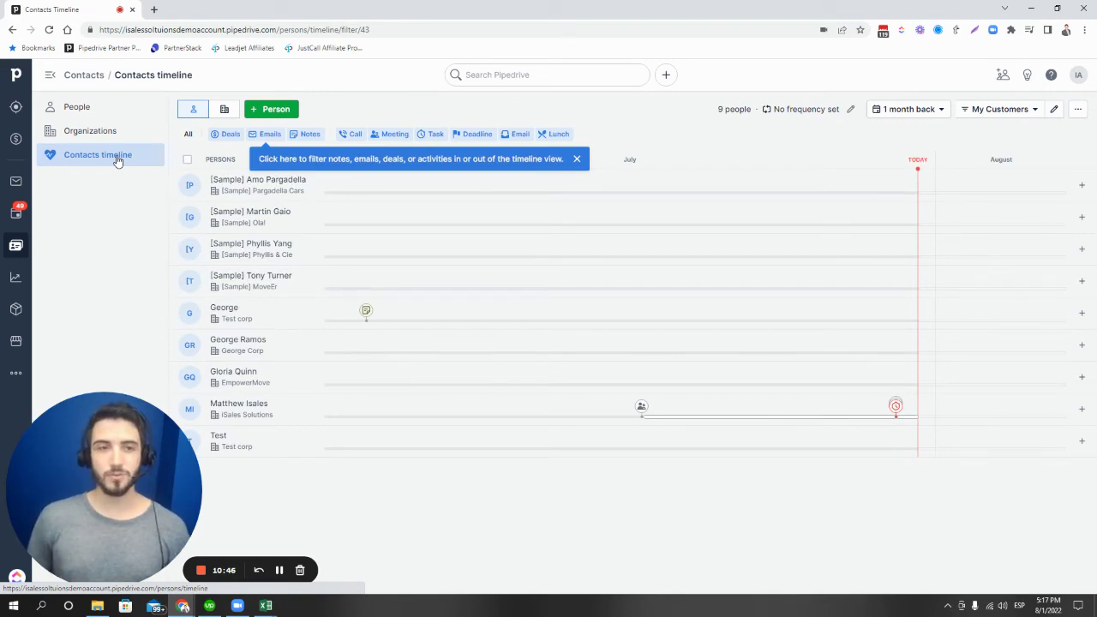
pyautogui.click(577, 159)
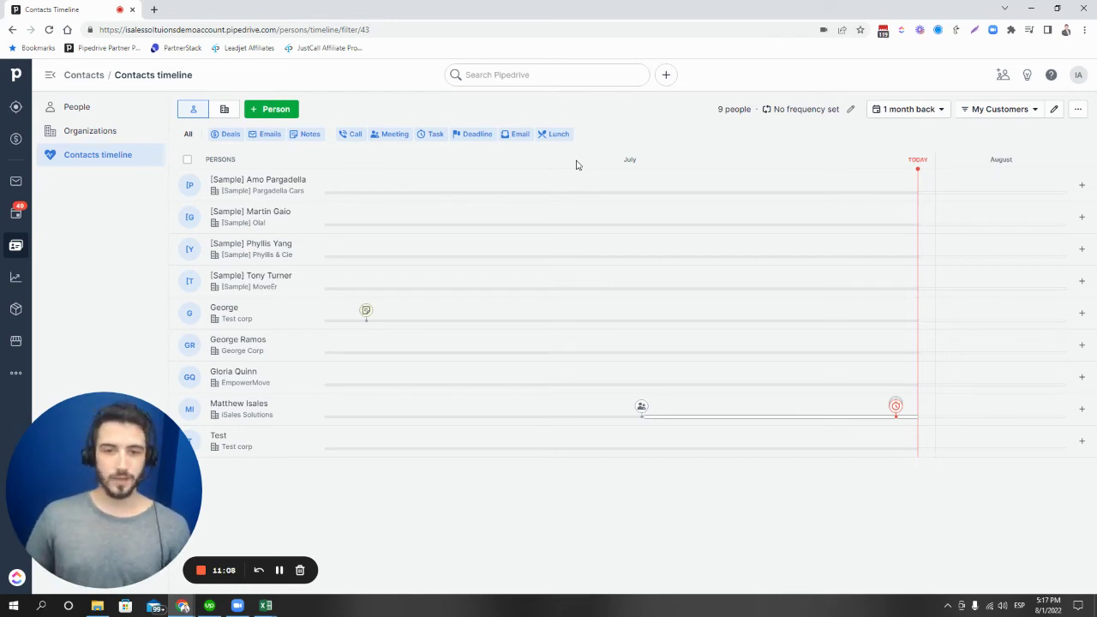
pyautogui.click(999, 108)
pyautogui.click(957, 168)
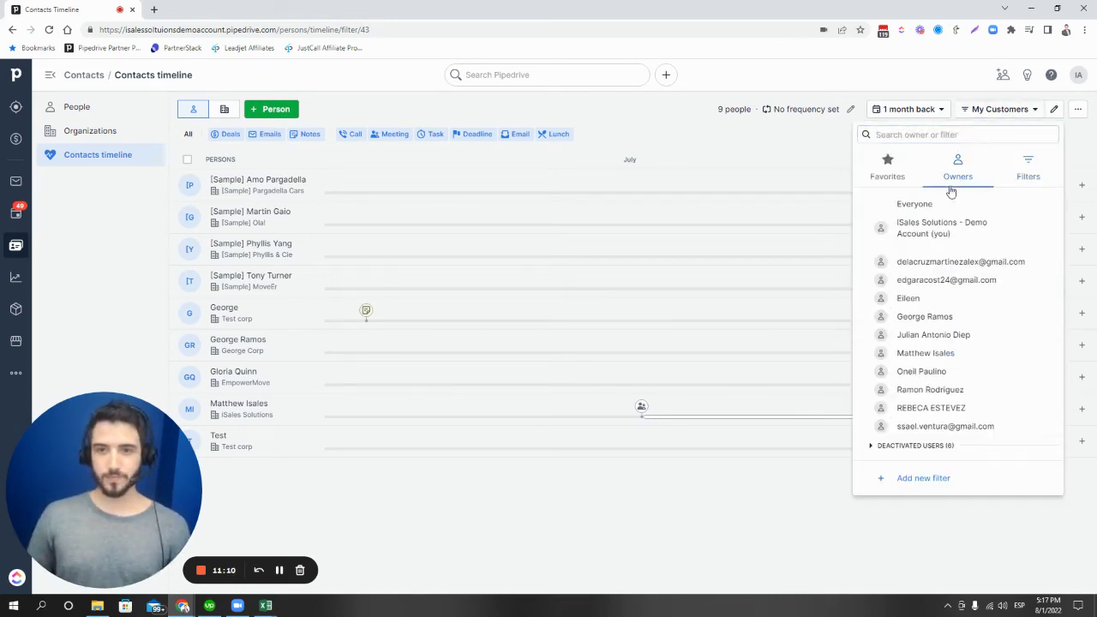
pyautogui.click(968, 204)
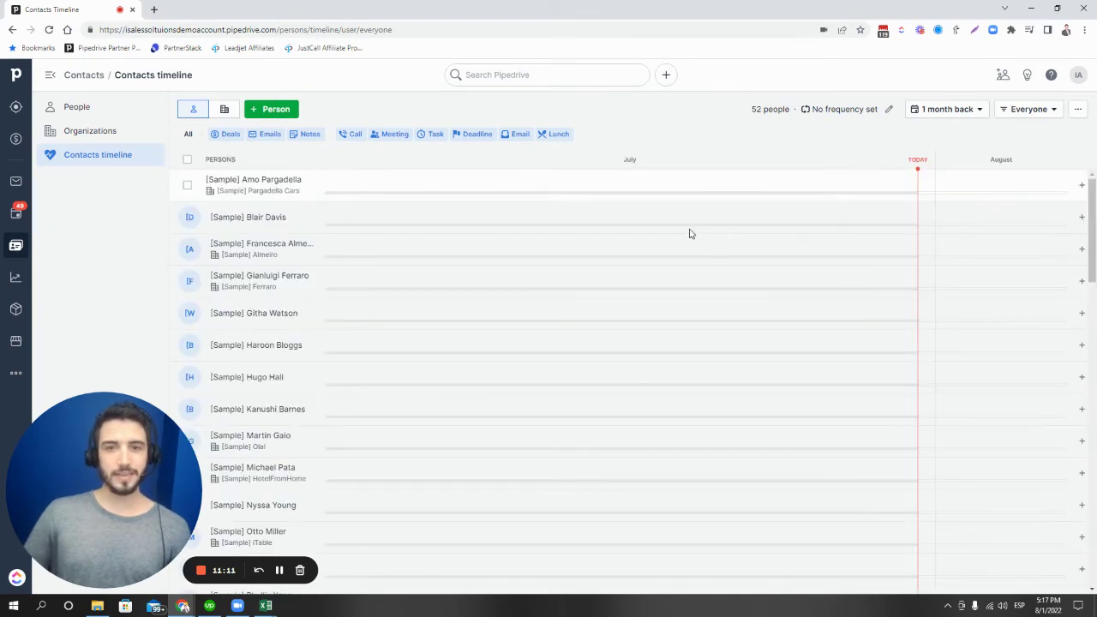
# Examine the chatbot notes and open deal bars of the [TEST] contacts on the timeline
pyautogui.scroll(-5, 690, 233)
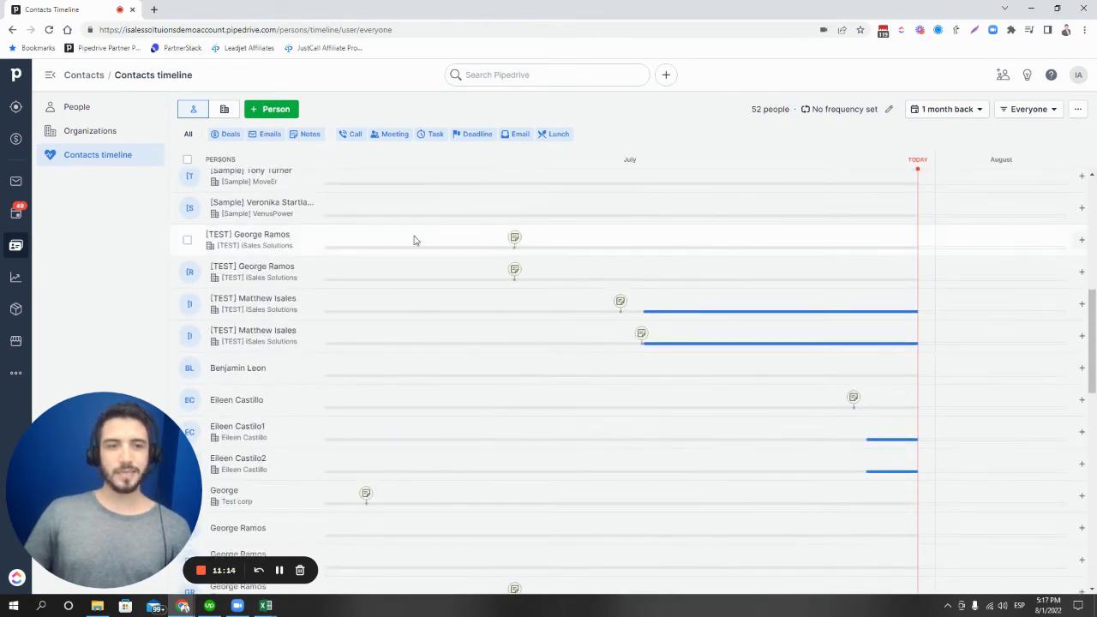
pyautogui.scroll(-1, 399, 230)
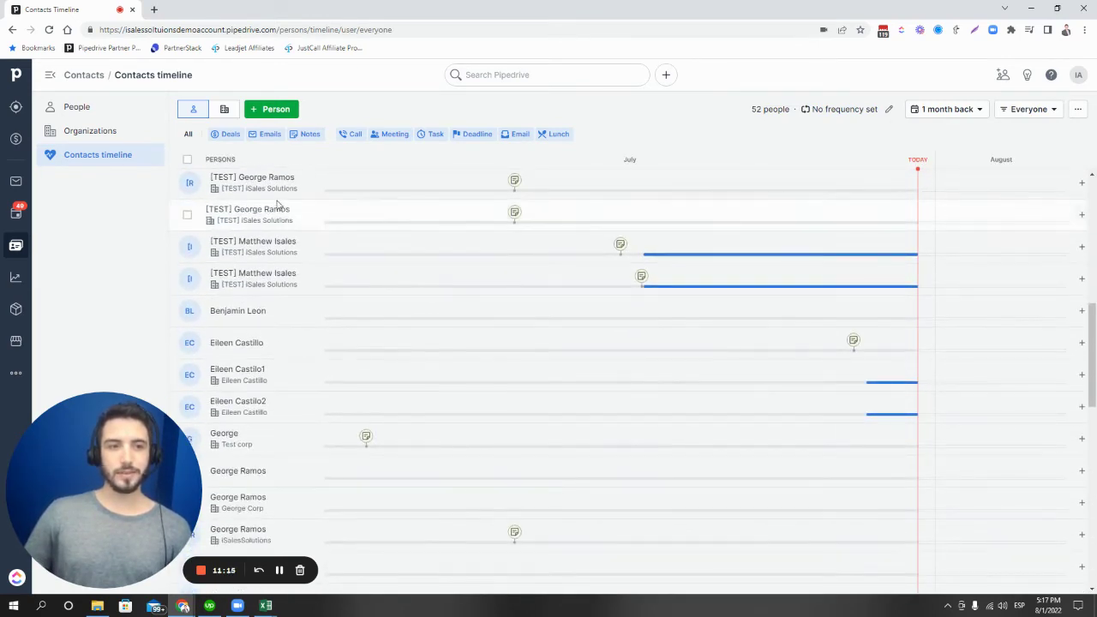
pyautogui.click(514, 182)
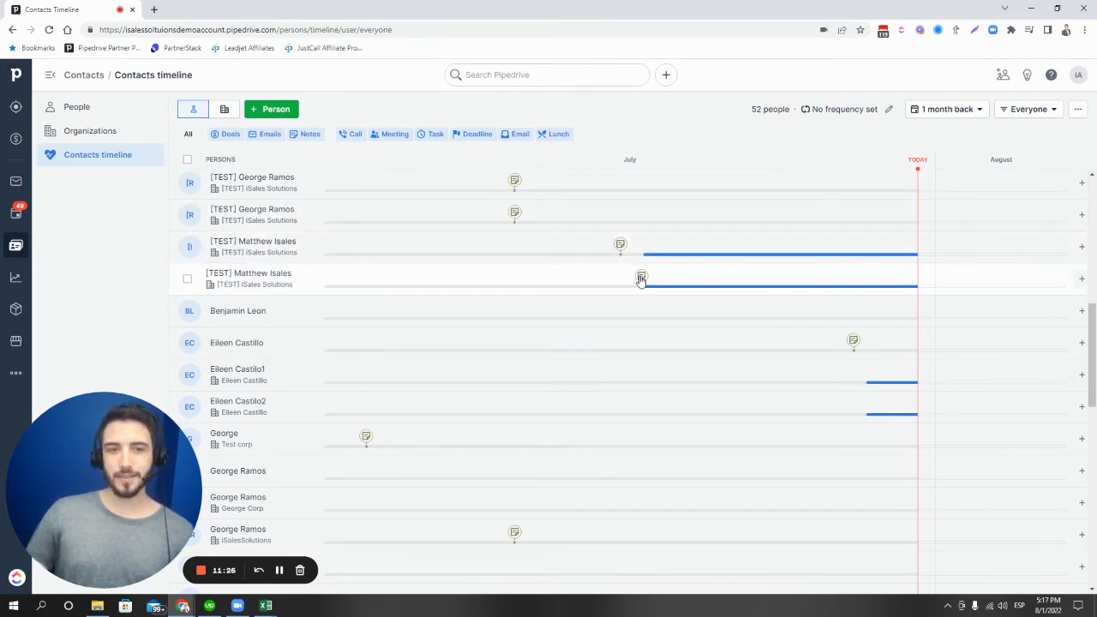
pyautogui.click(642, 276)
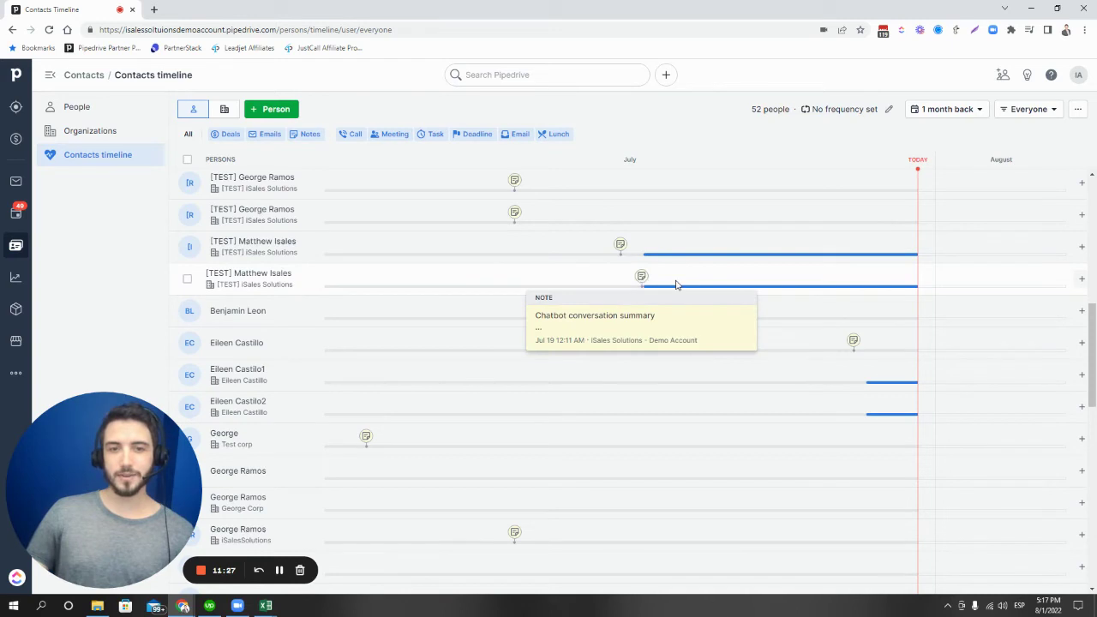
pyautogui.click(853, 287)
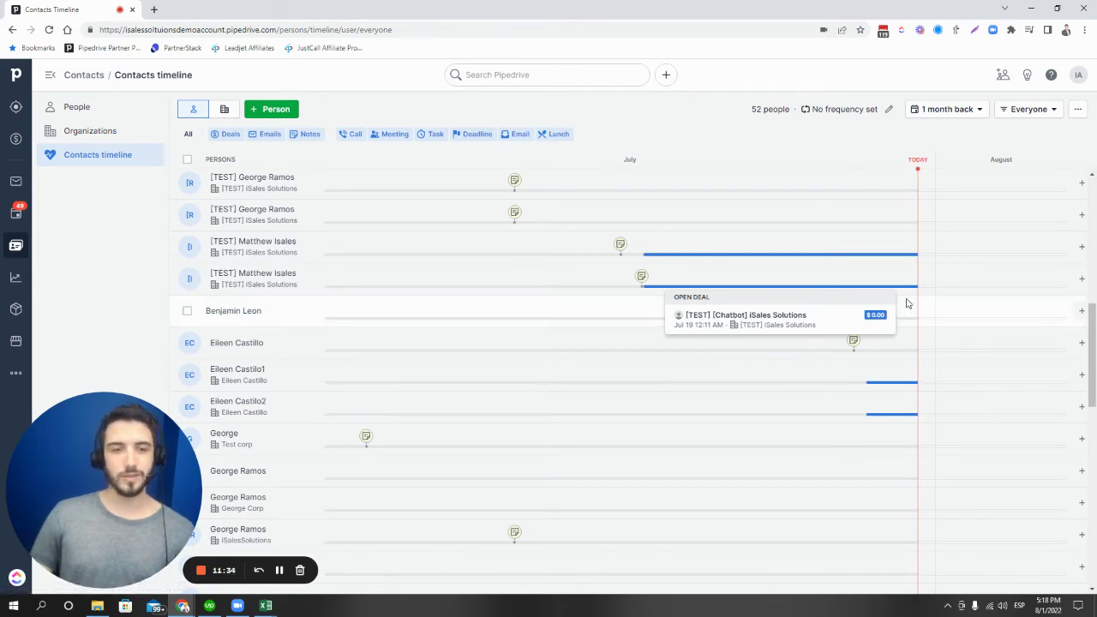
# Switch the contacts timeline to organizations, then return it to the persons view
pyautogui.scroll(3, 713, 406)
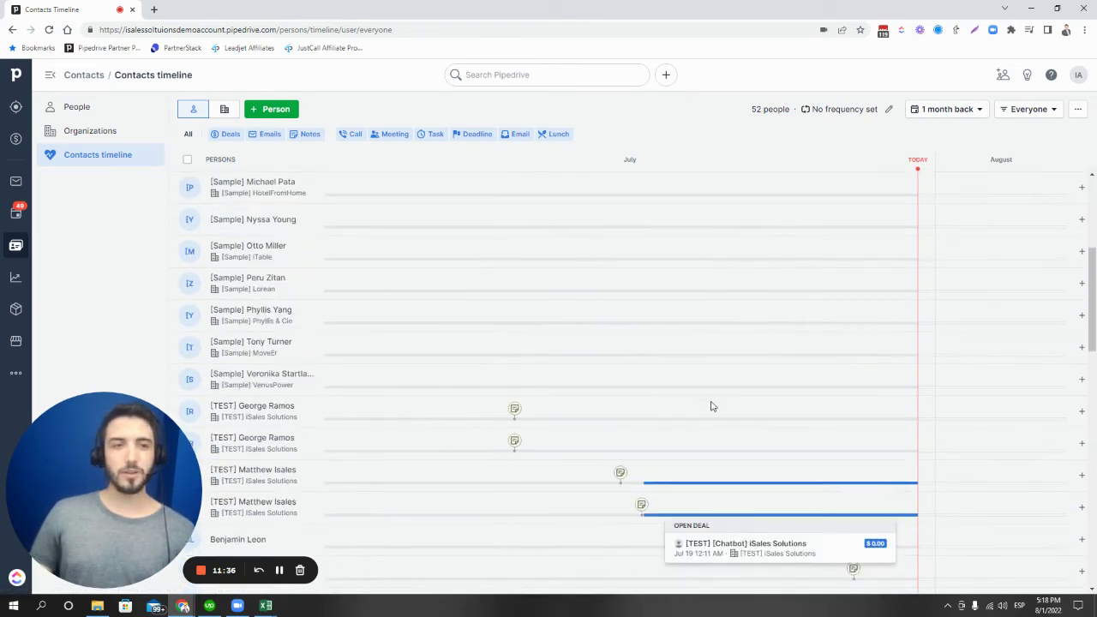
pyautogui.click(224, 109)
pyautogui.click(193, 110)
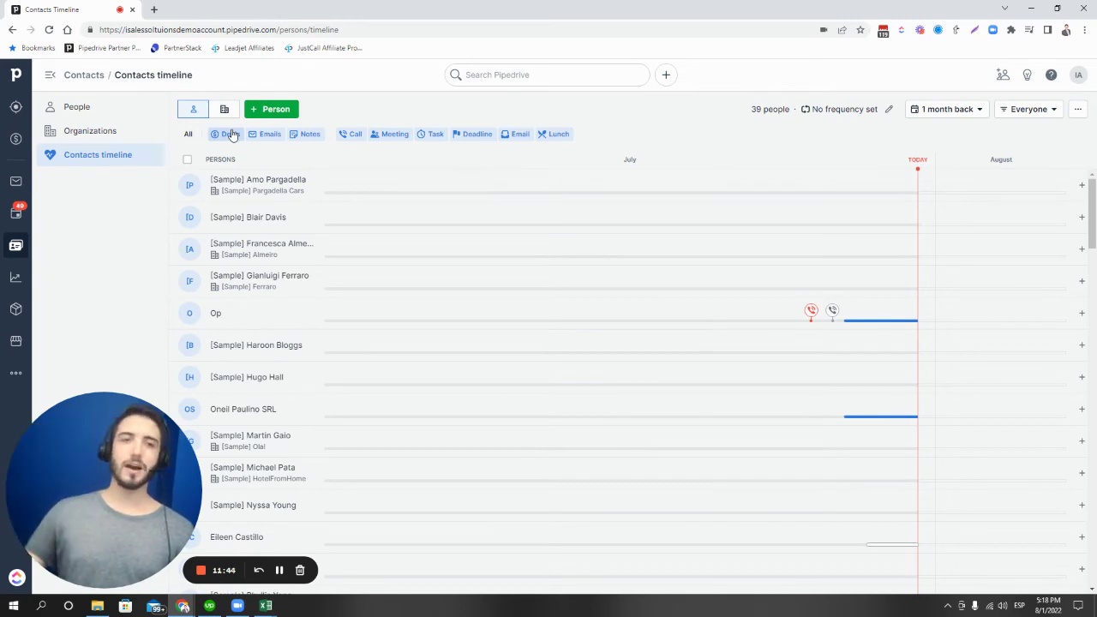
# Limit the timeline to calls and meetings by hiding tasks, deadlines, email activities, lunches, notes, emails and deals
pyautogui.click(433, 134)
pyautogui.click(474, 135)
pyautogui.click(517, 135)
pyautogui.click(553, 135)
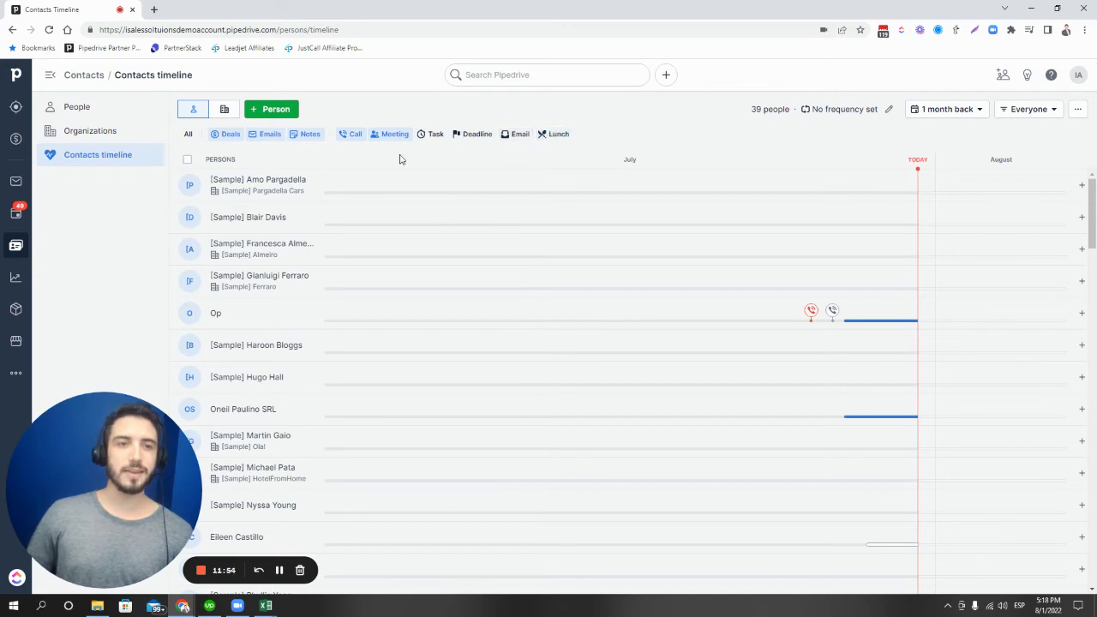
pyautogui.click(309, 134)
pyautogui.click(266, 135)
pyautogui.click(225, 134)
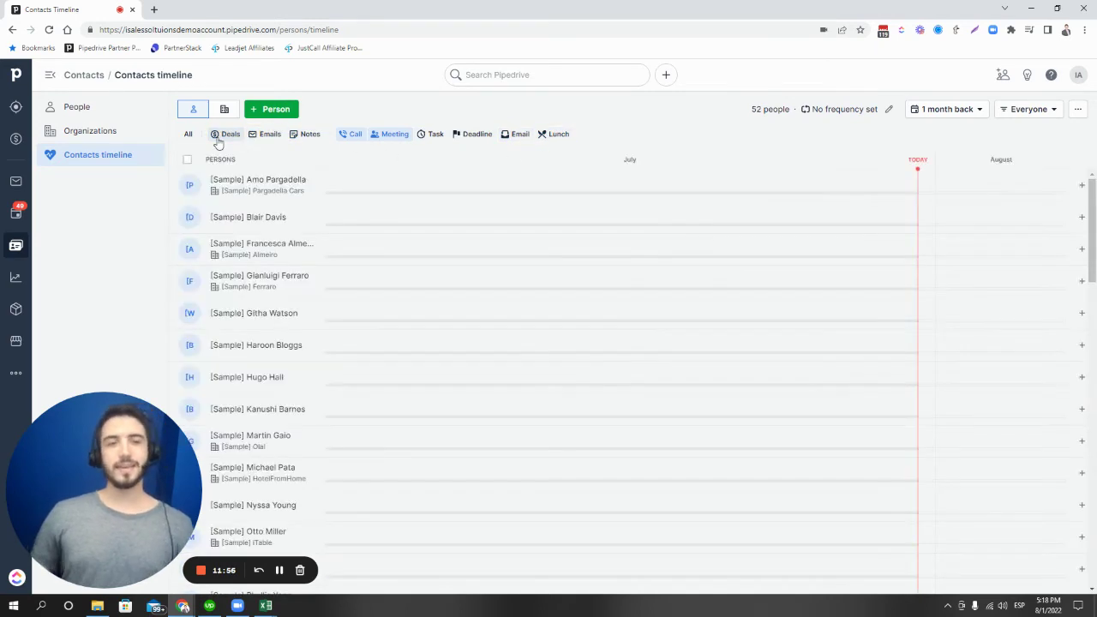
# Examine the call and meeting entries of all contacts along the timeline, including those around today
pyautogui.scroll(-10, 527, 216)
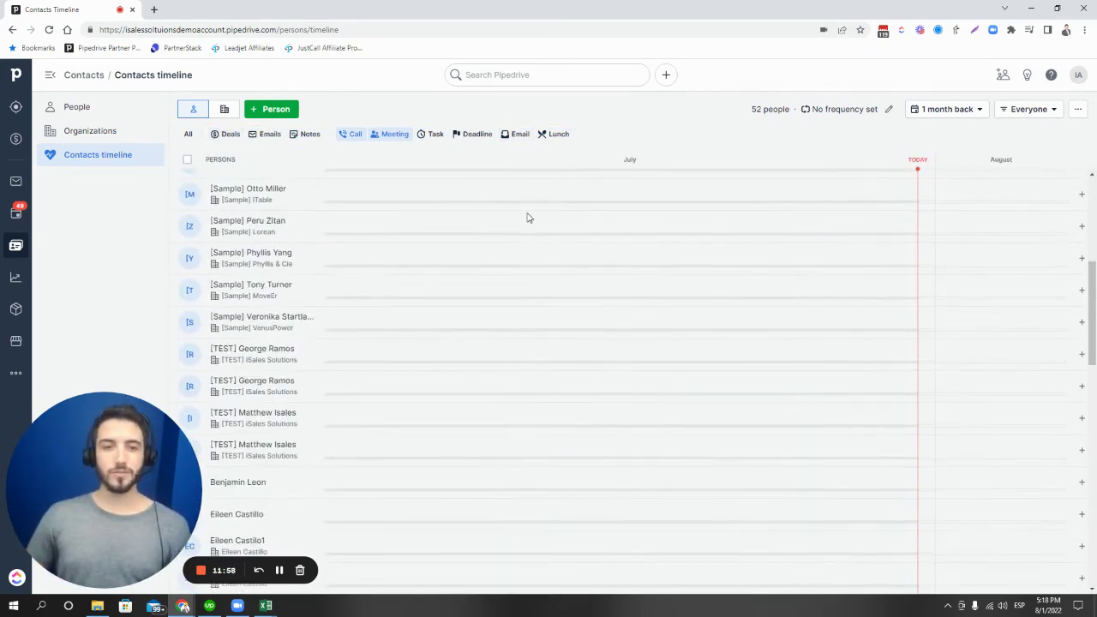
pyautogui.scroll(-4, 526, 216)
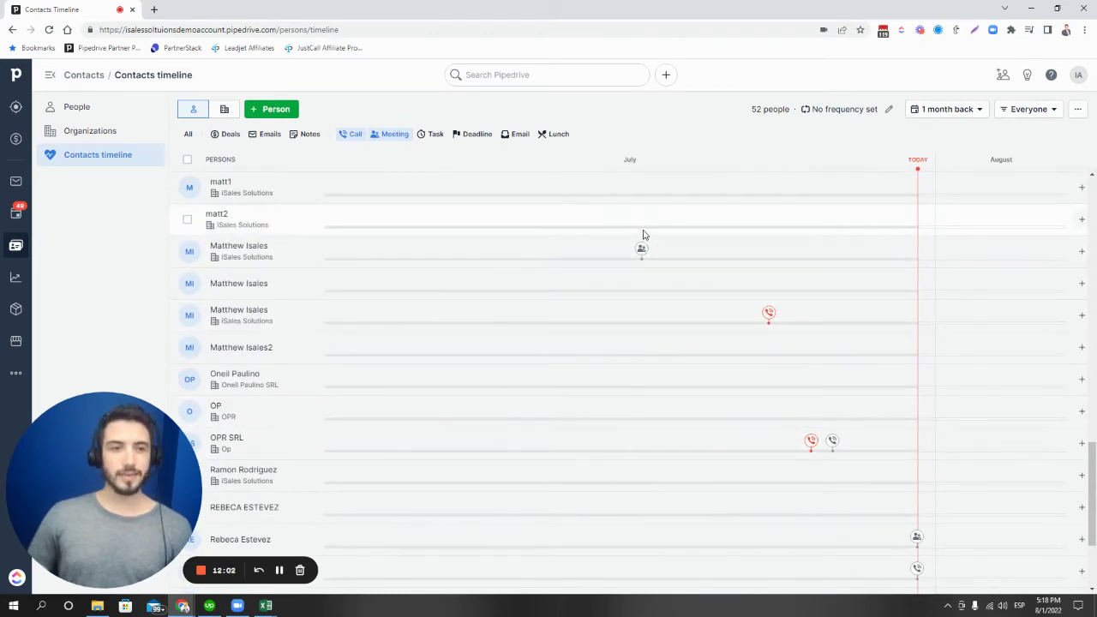
pyautogui.scroll(-2, 849, 396)
pyautogui.scroll(2, 869, 428)
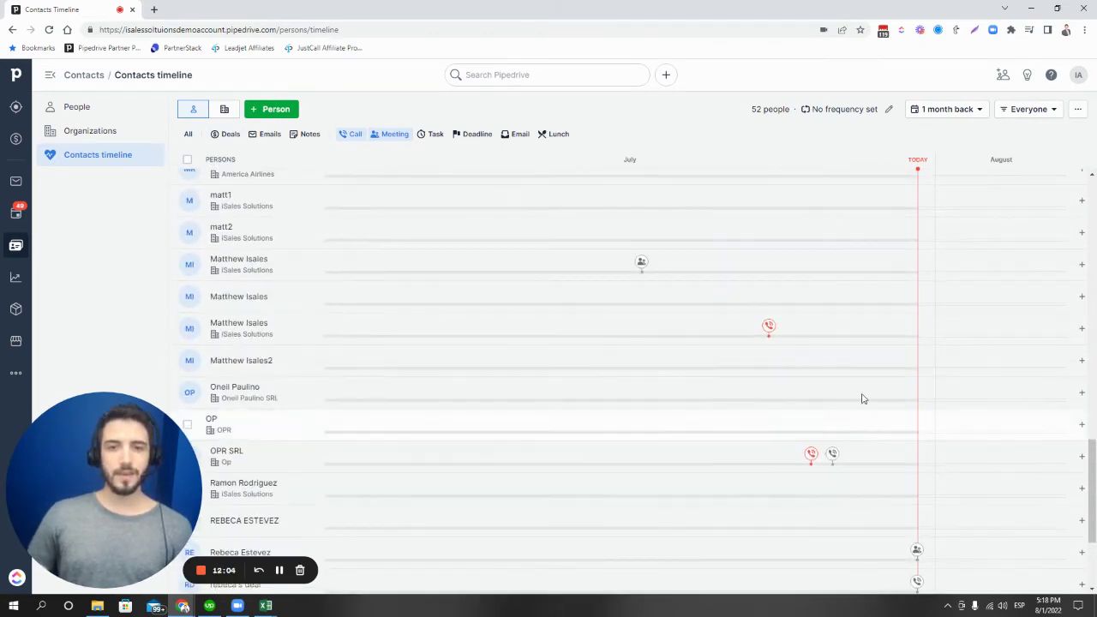
pyautogui.scroll(-2, 891, 378)
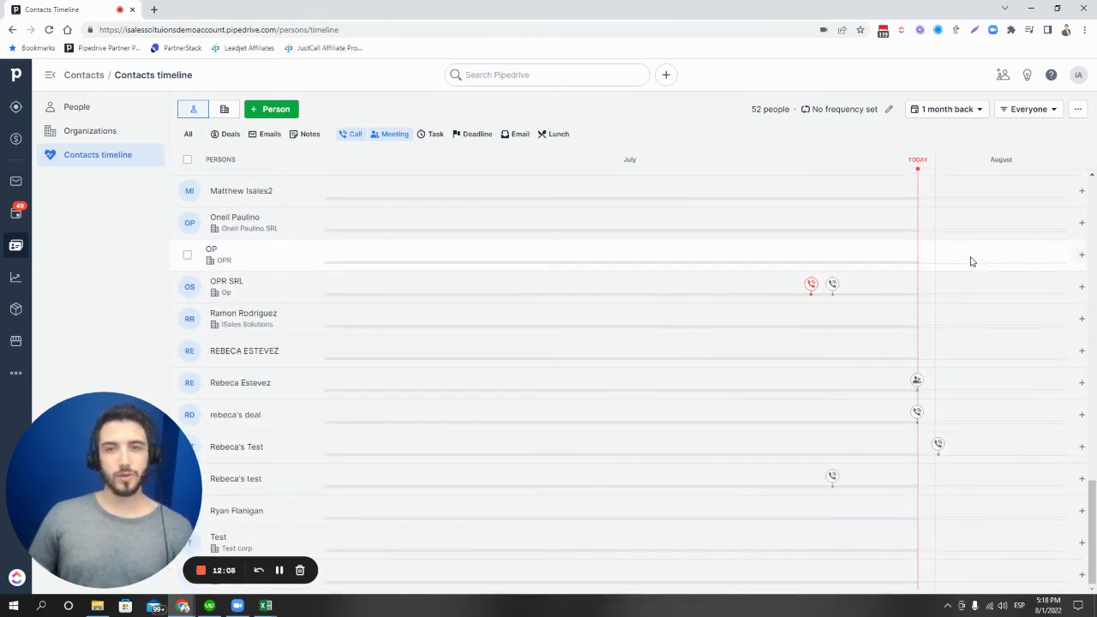
pyautogui.scroll(3, 971, 261)
pyautogui.scroll(2, 971, 260)
pyautogui.scroll(3, 865, 191)
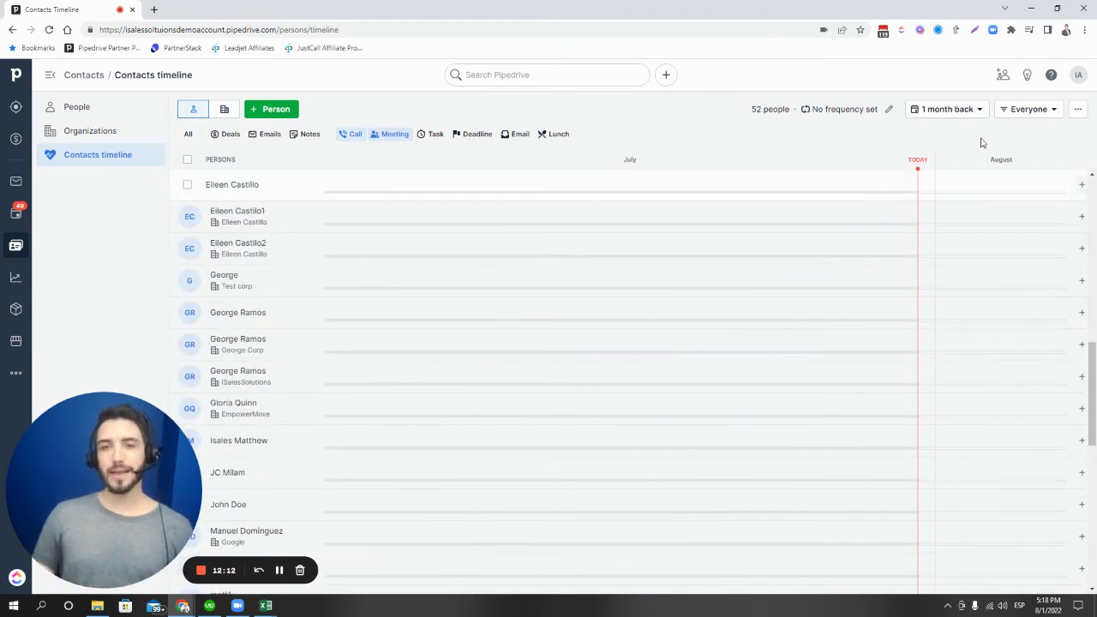
# Set the timeline period to 12 months back and apply the My Customers filter
pyautogui.click(949, 110)
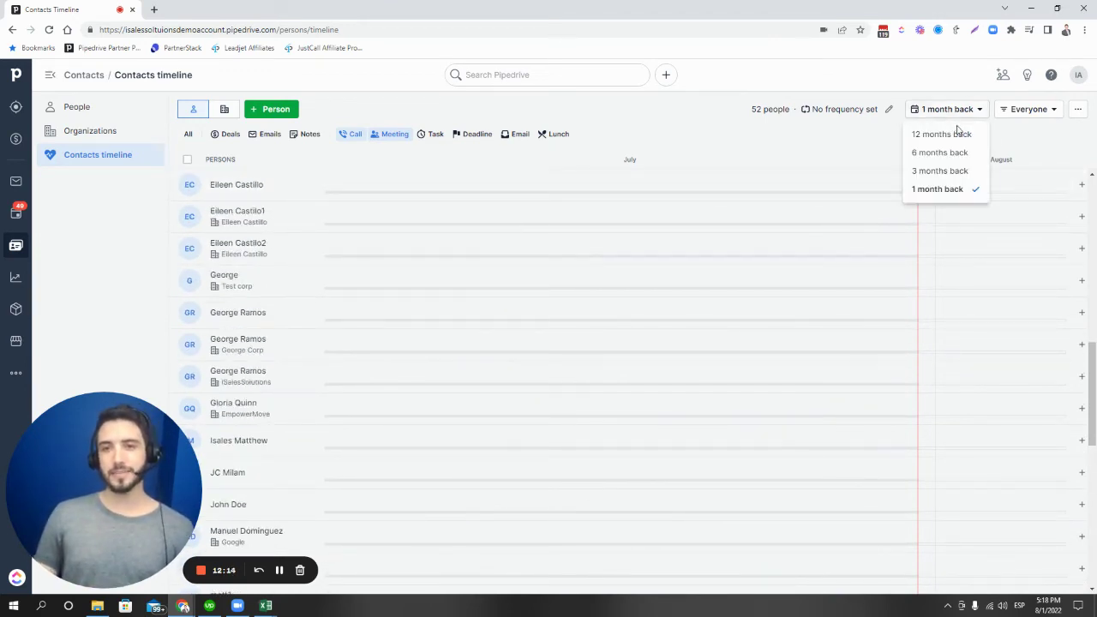
pyautogui.click(964, 136)
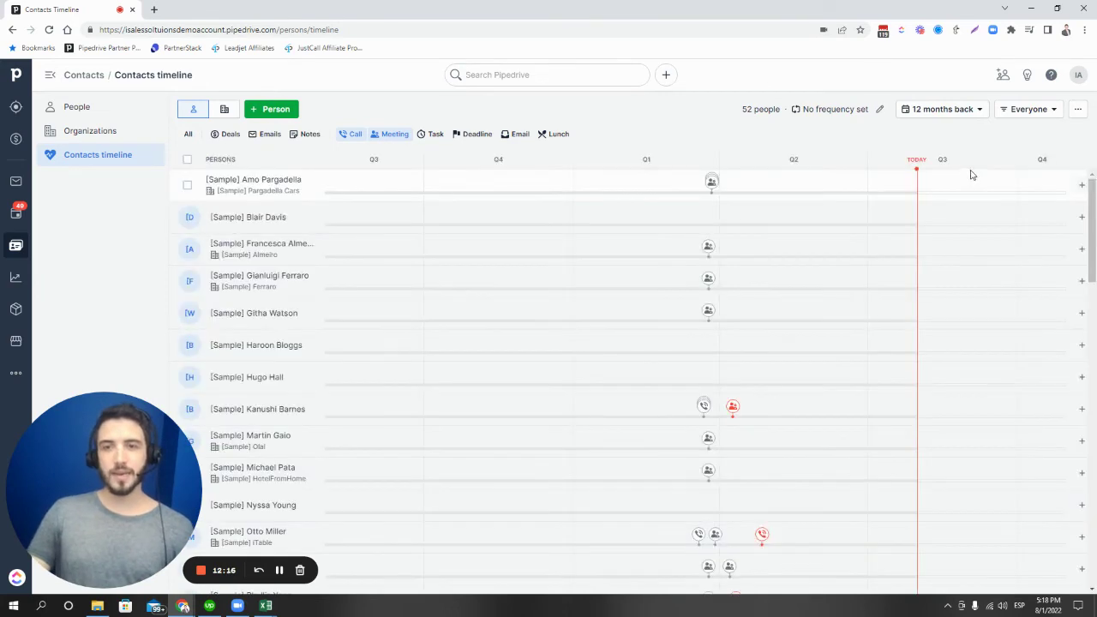
pyautogui.click(1032, 112)
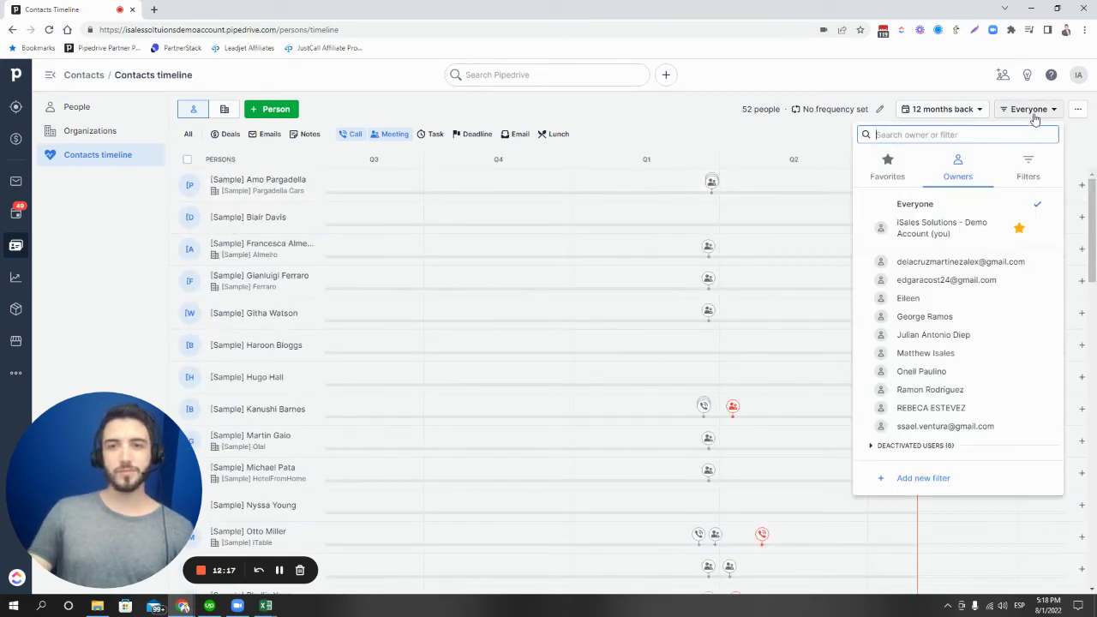
pyautogui.click(1029, 170)
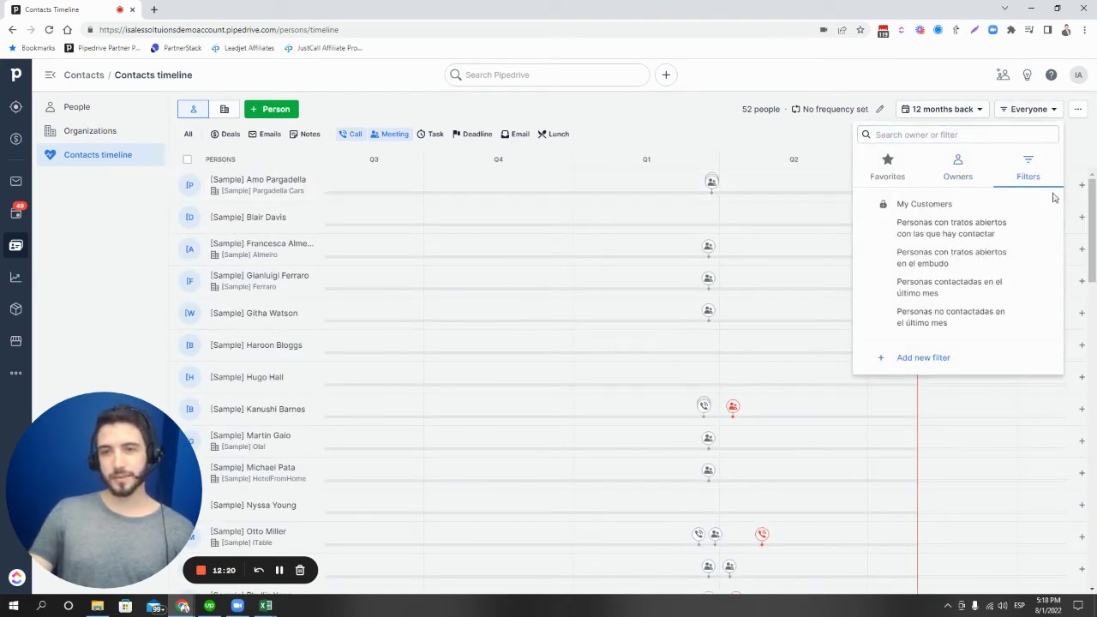
pyautogui.click(954, 207)
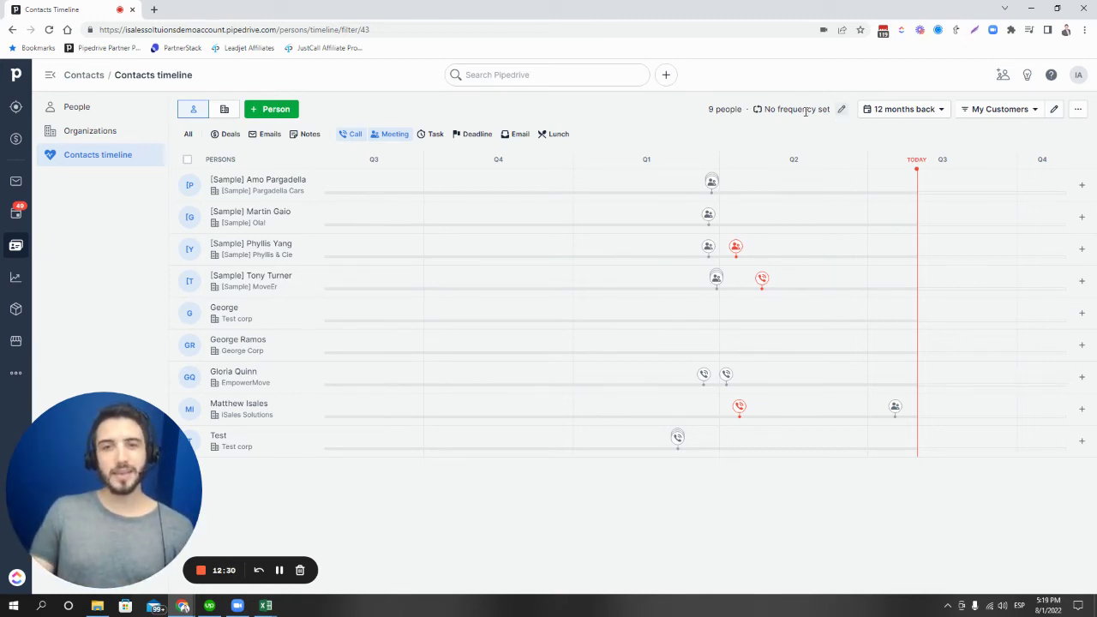
# Turn on the follow-up frequency for My Customers, try Monthly, and set it to Biannually
pyautogui.click(841, 113)
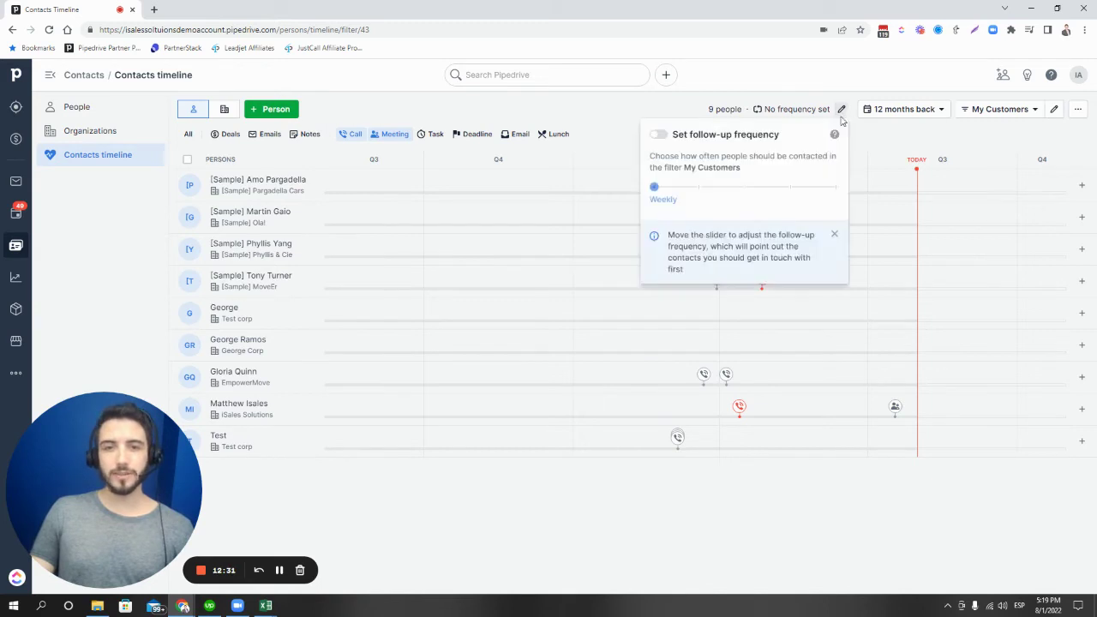
pyautogui.click(659, 135)
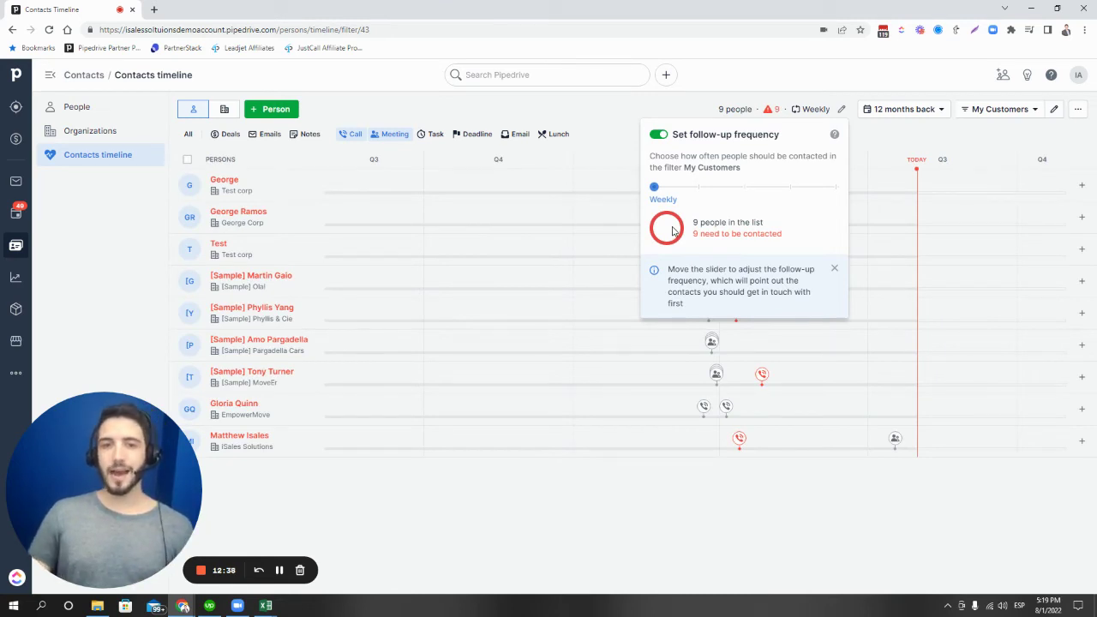
pyautogui.click(697, 187)
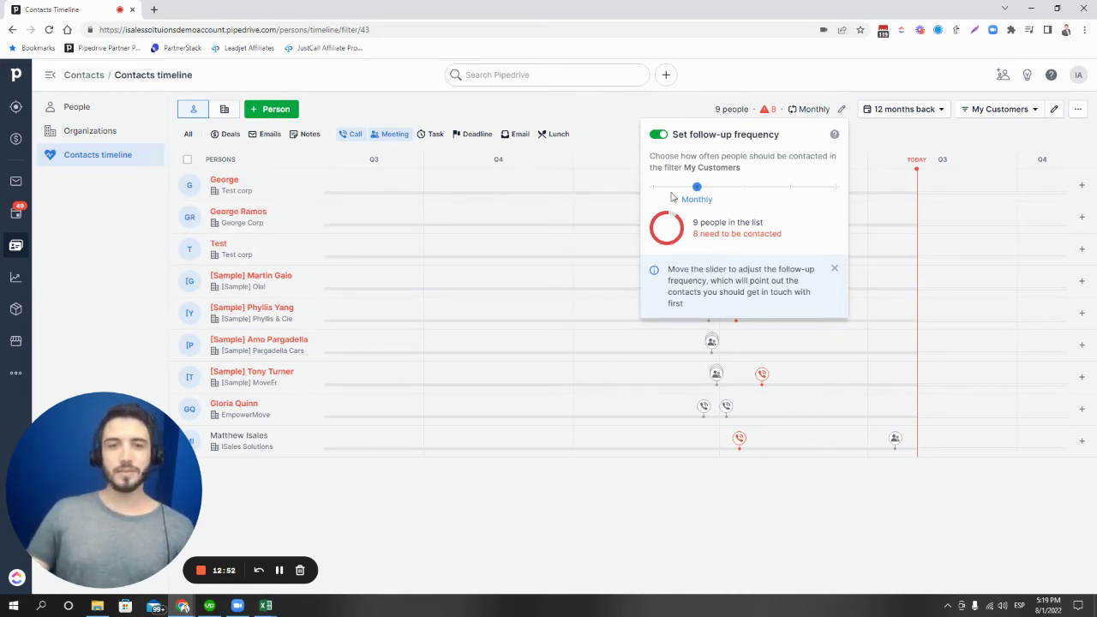
pyautogui.click(796, 193)
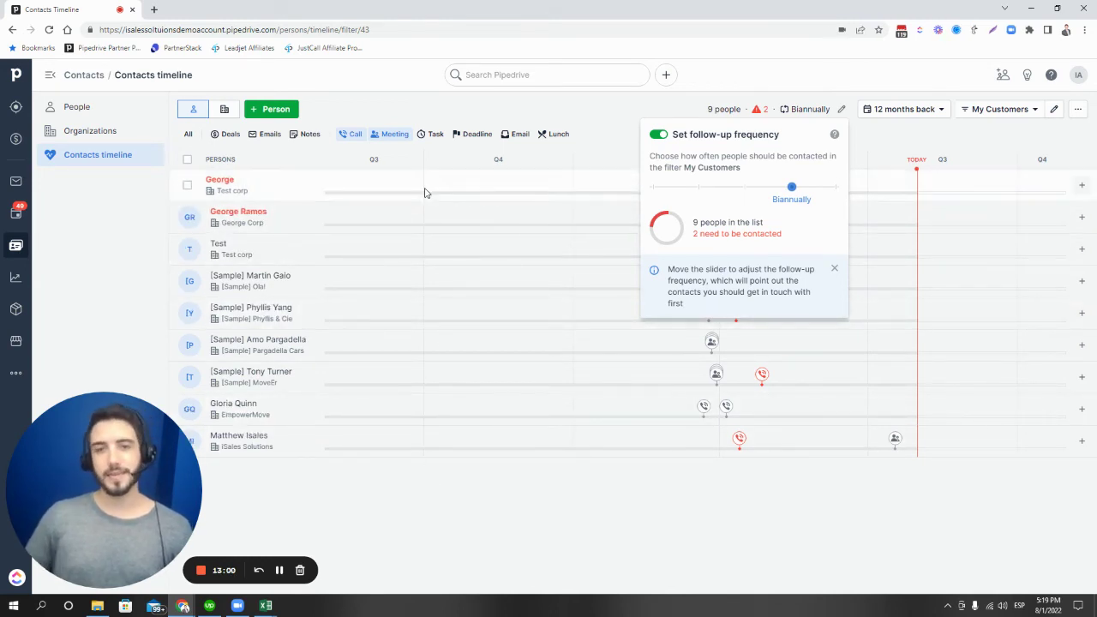
pyautogui.click(597, 127)
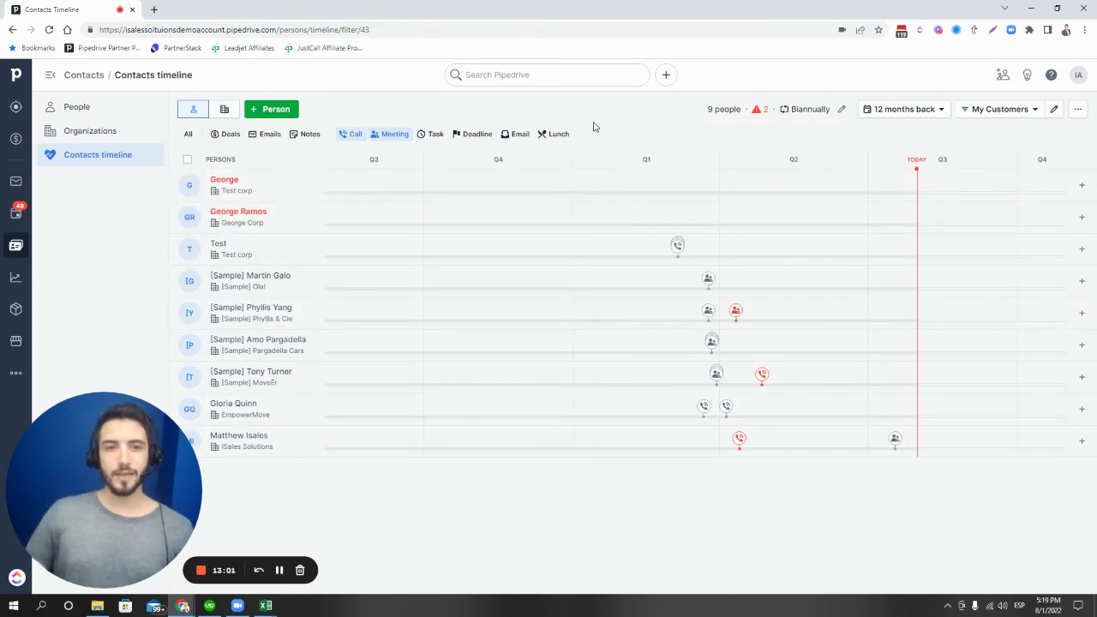
# Open the first listed contact's details in a new tab, return to the timeline, and show that contact's add options
pyautogui.click(233, 189)
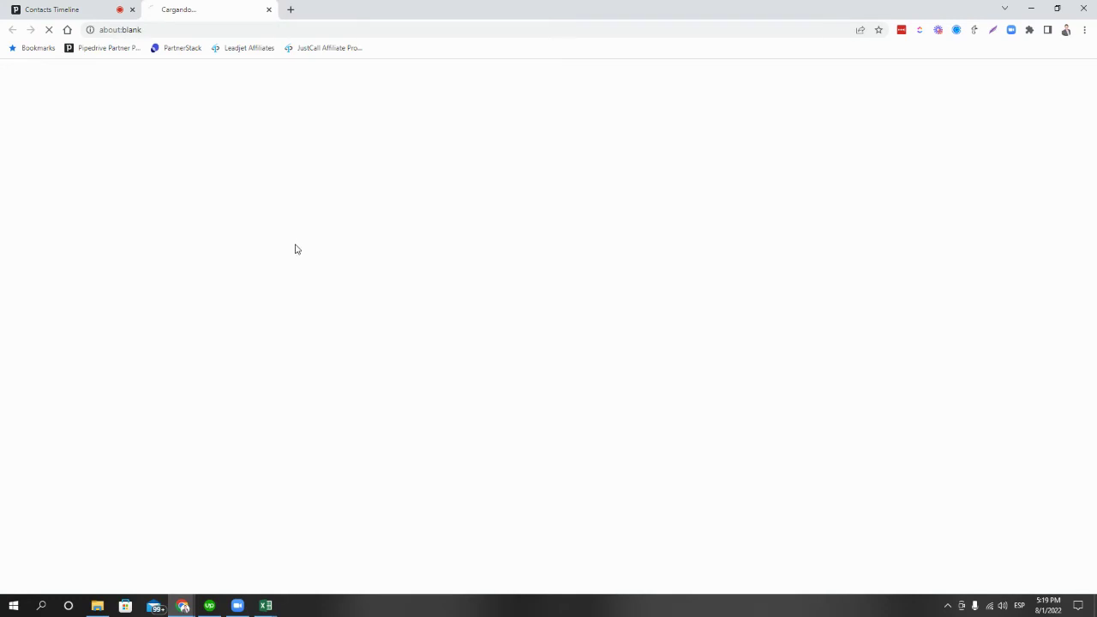
pyautogui.click(138, 5)
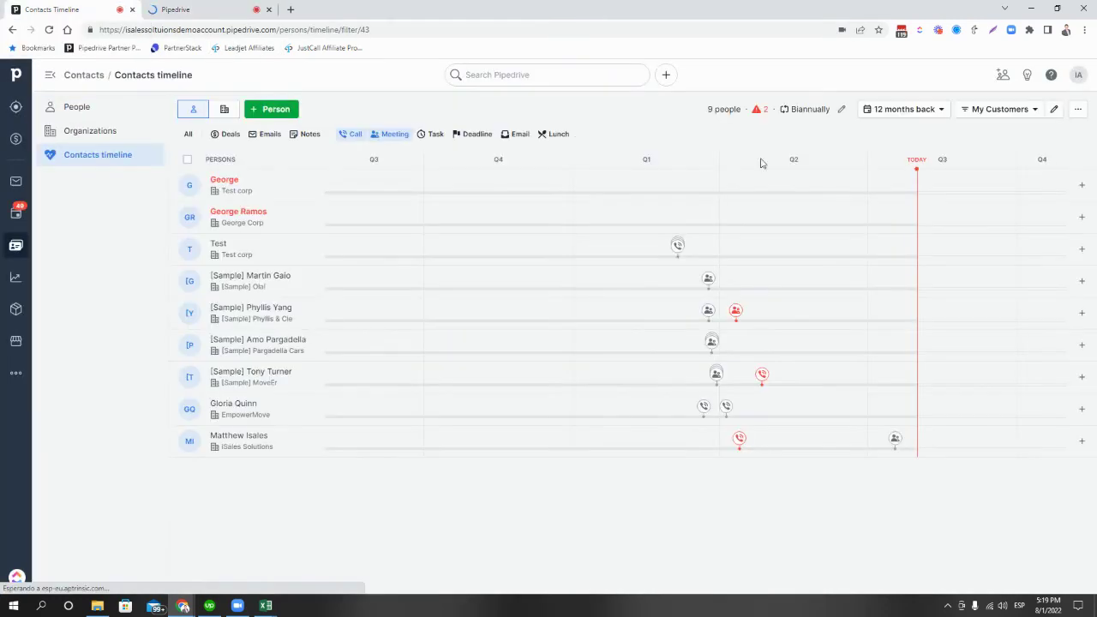
pyautogui.click(1081, 186)
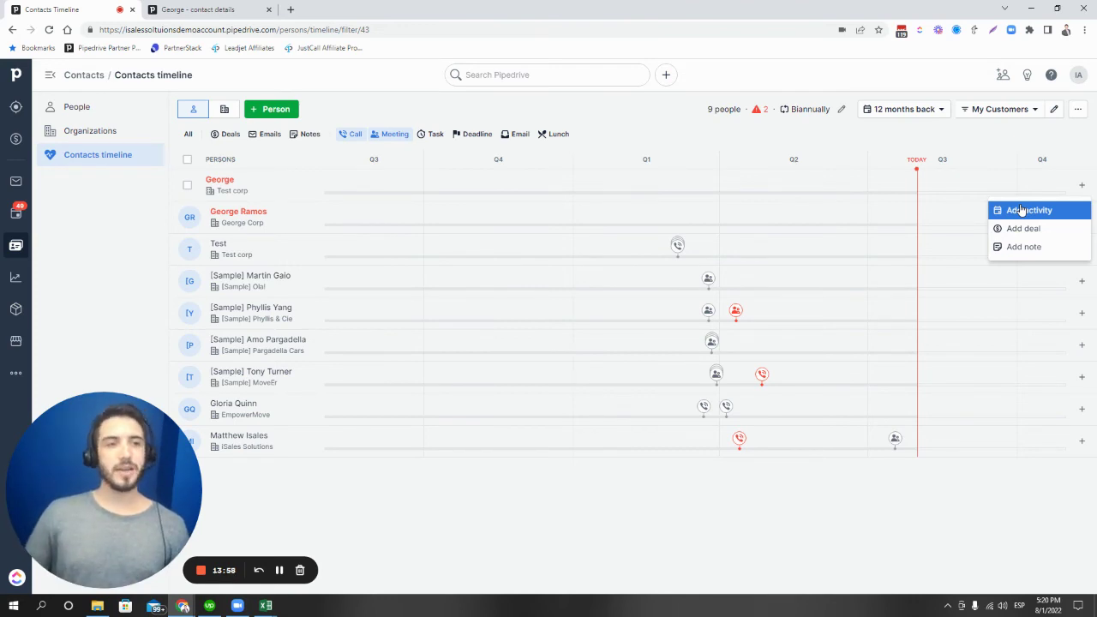
# Open the deals and display the Existing Clients Pipeline (A) as a board
pyautogui.click(16, 139)
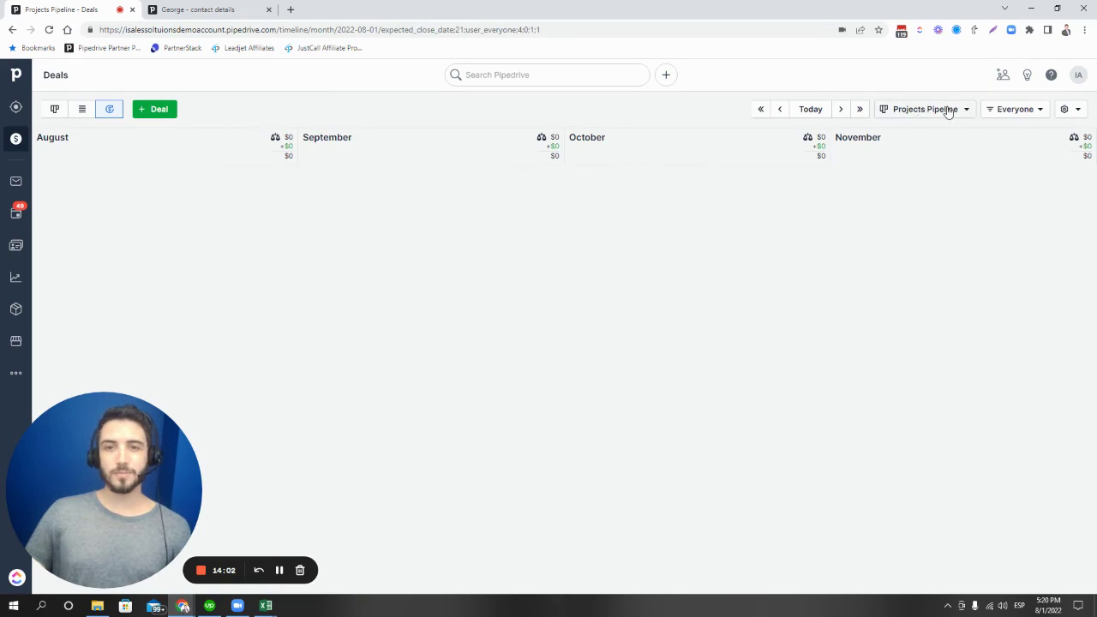
pyautogui.click(944, 112)
pyautogui.click(54, 109)
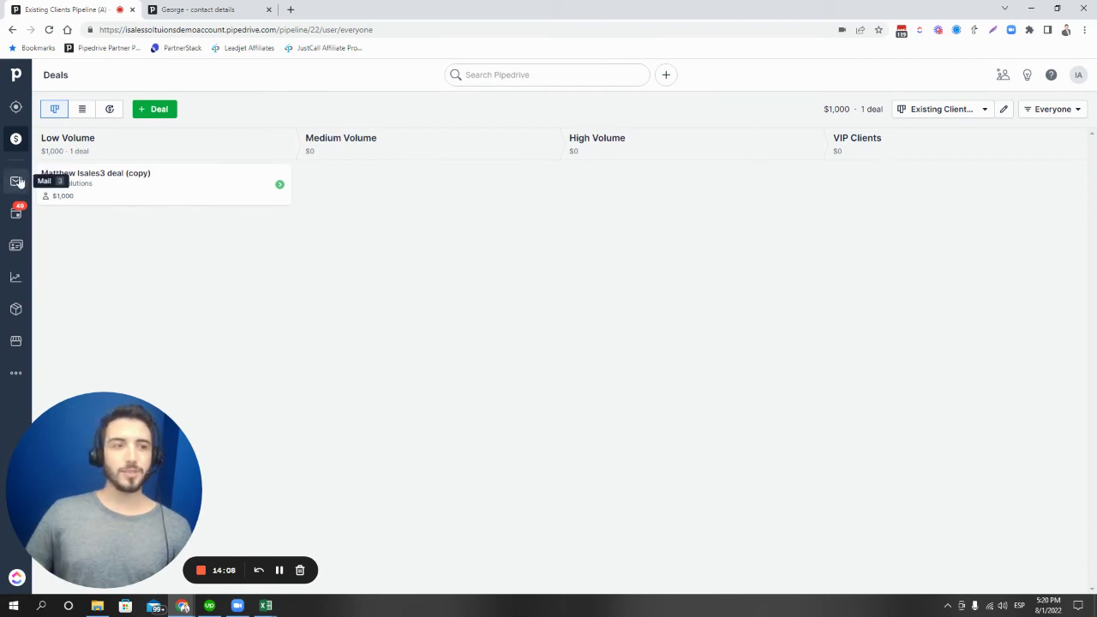
# Revisit the contacts, view the People list of My Customers, and return to the Contacts timeline
pyautogui.click(17, 246)
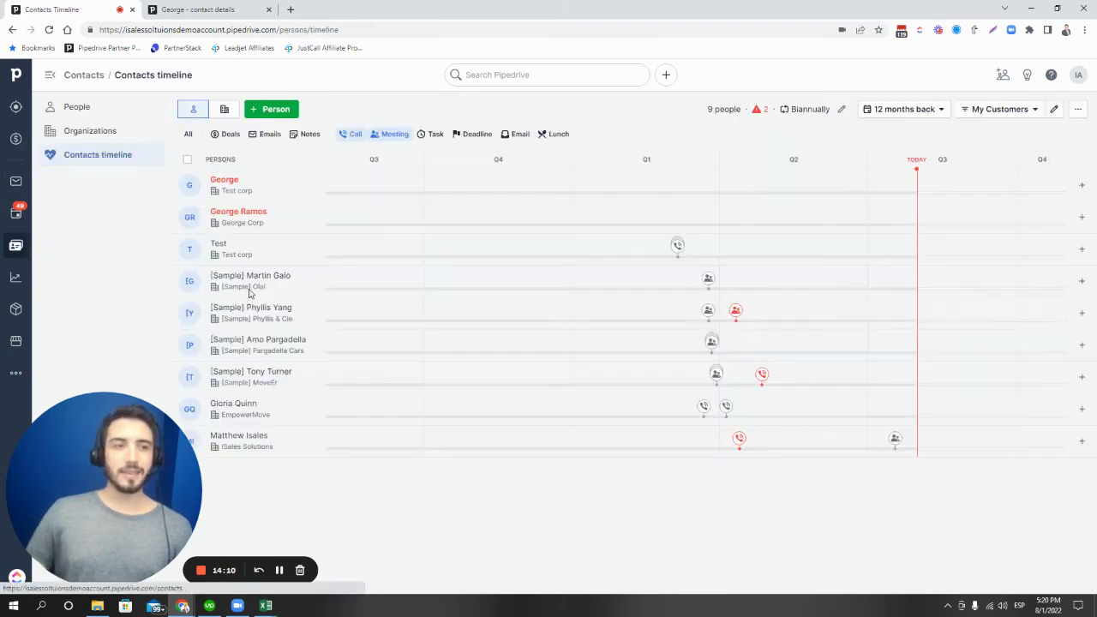
pyautogui.click(93, 109)
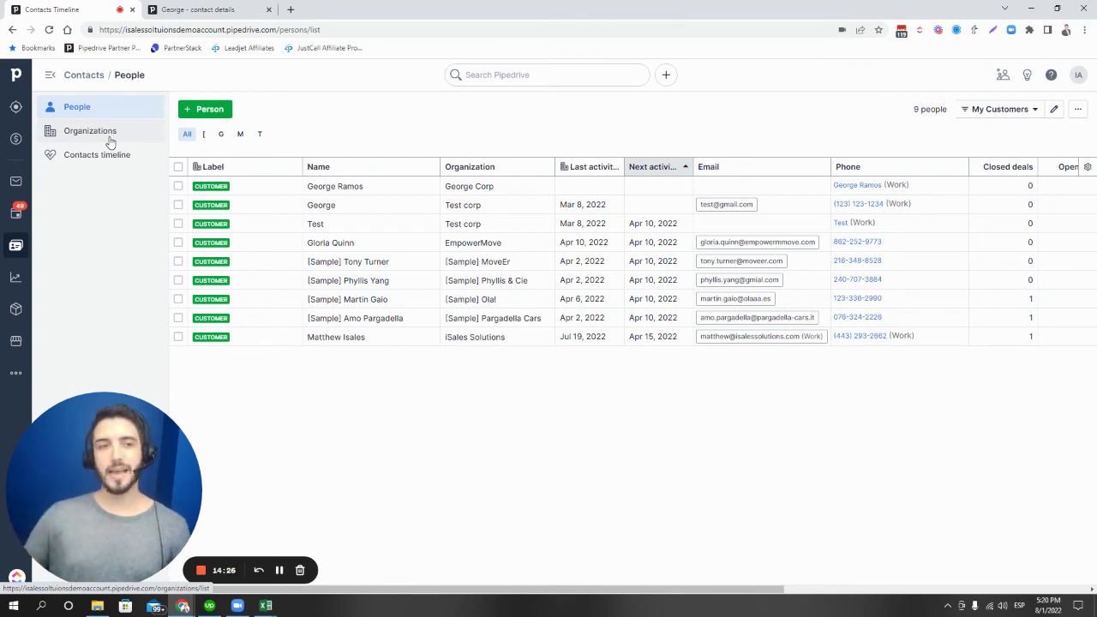
pyautogui.click(109, 154)
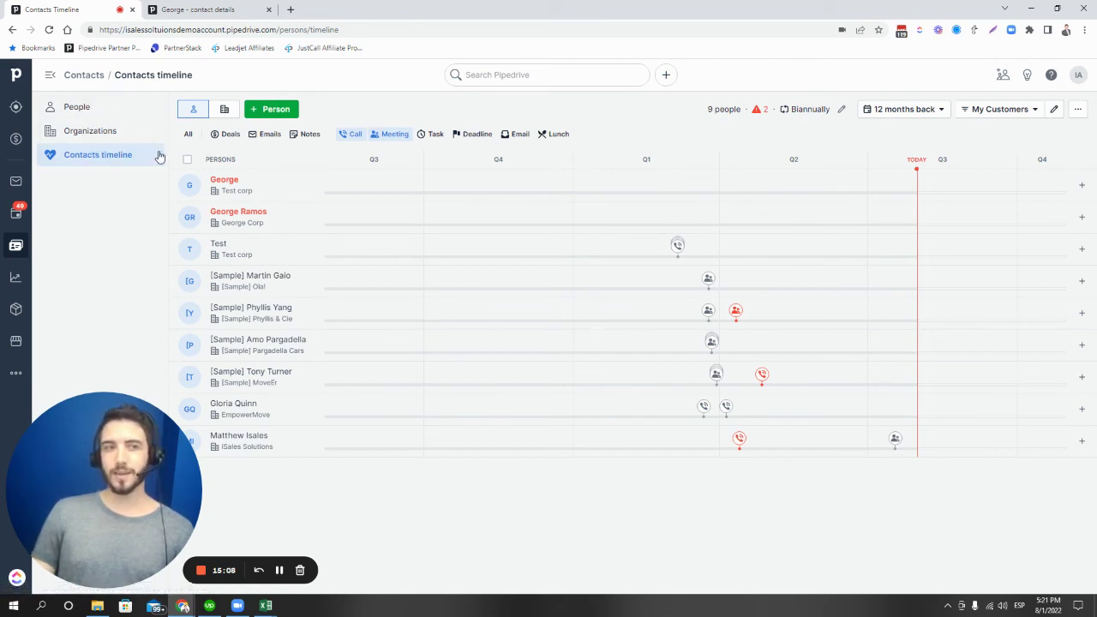
# Open the Organizations list and apply the All Customers filter
pyautogui.click(130, 130)
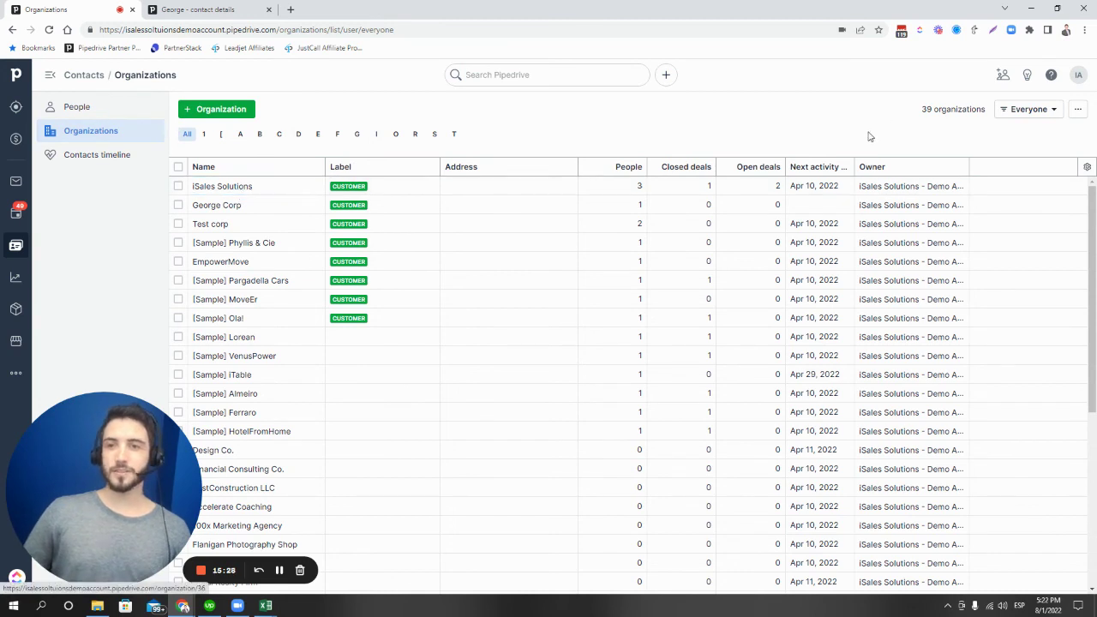
pyautogui.click(1024, 109)
pyautogui.click(1027, 176)
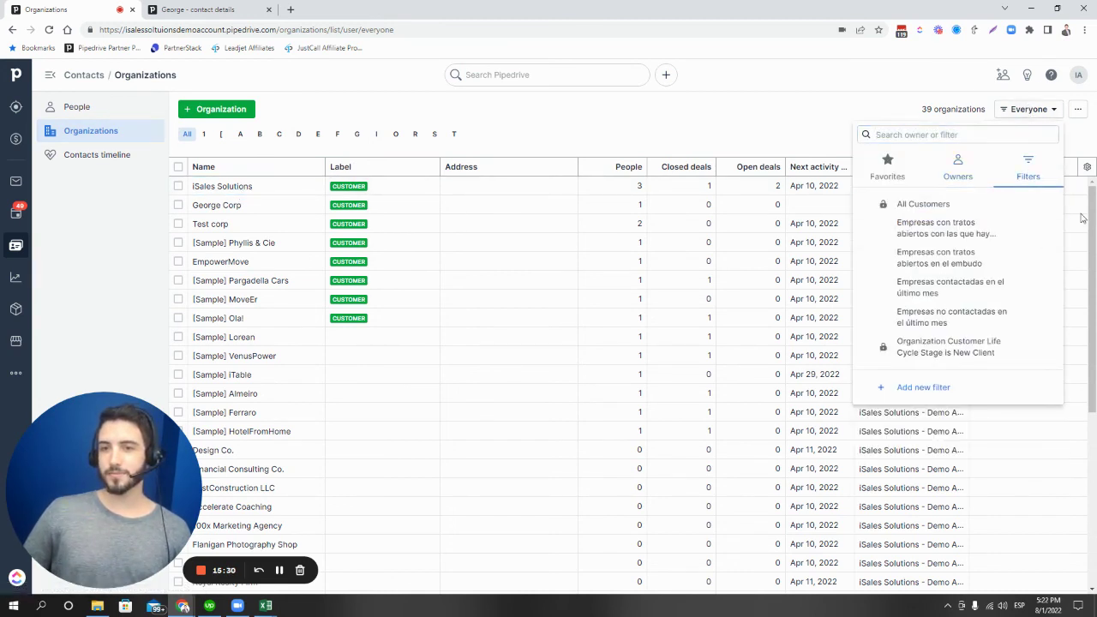
pyautogui.click(951, 211)
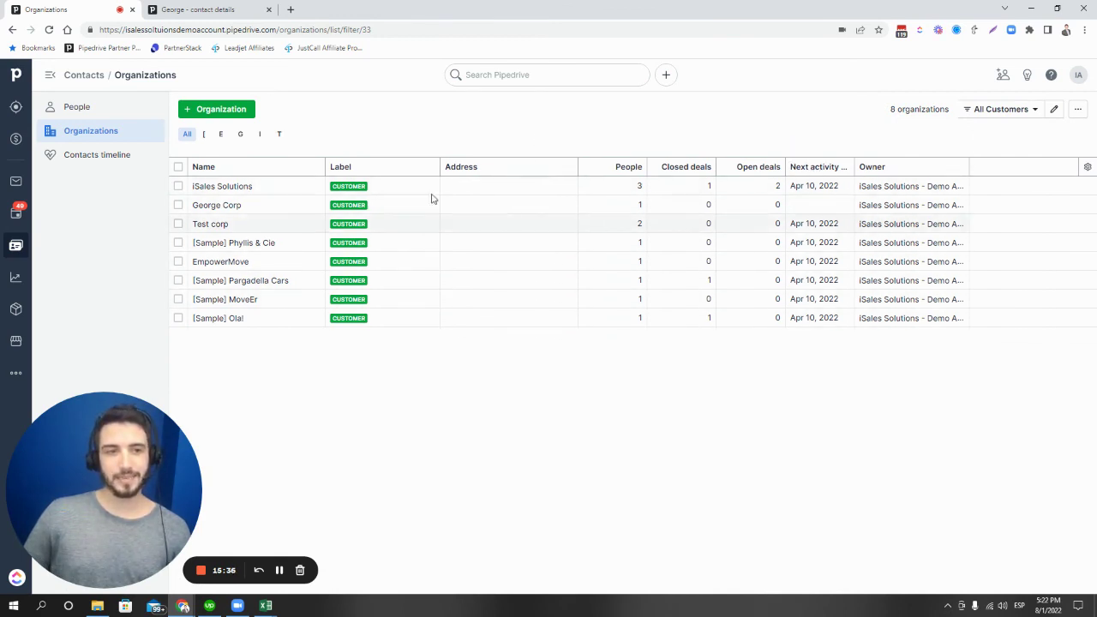
# Open the iSales Solutions organization, review its deals and activities, and open the new deal form without saving anything
pyautogui.click(237, 194)
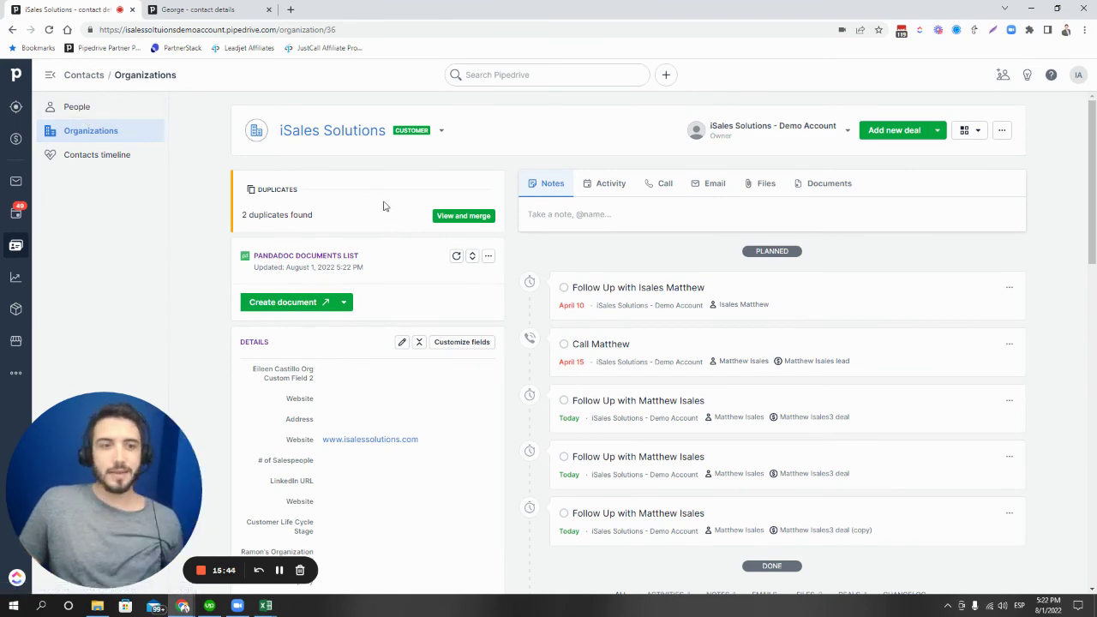
pyautogui.scroll(-5, 383, 203)
pyautogui.scroll(-3, 423, 232)
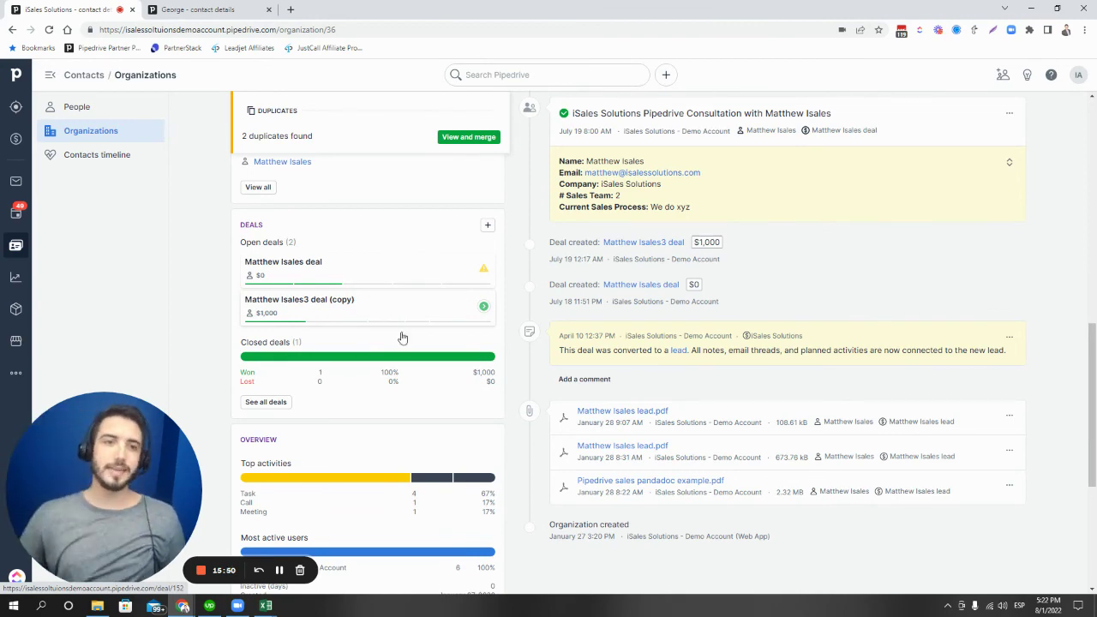
pyautogui.scroll(6, 407, 483)
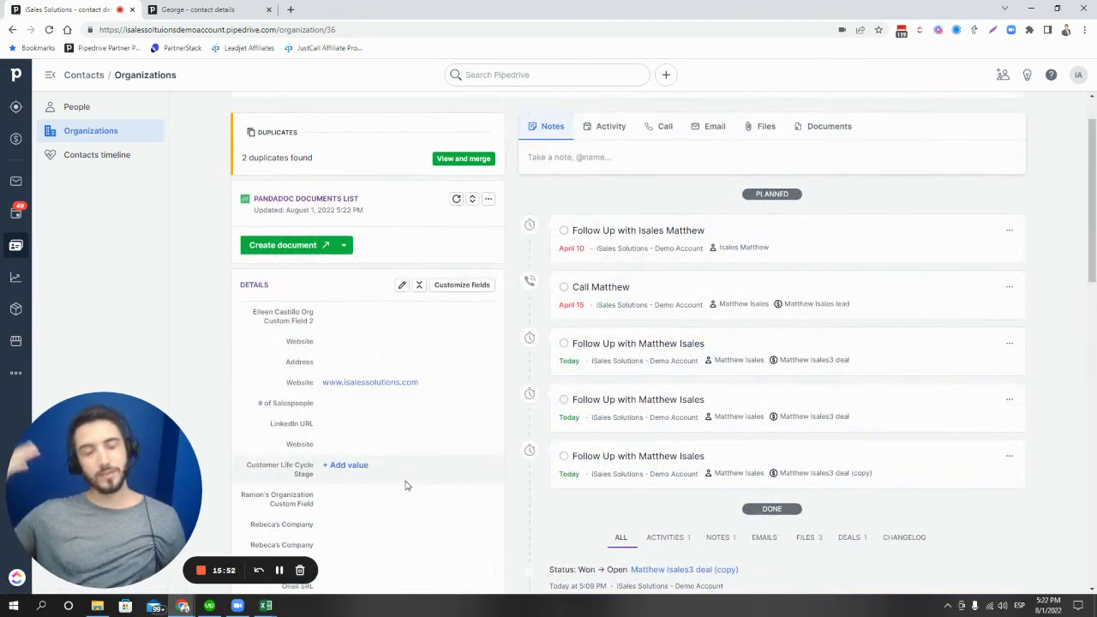
pyautogui.scroll(1, 468, 448)
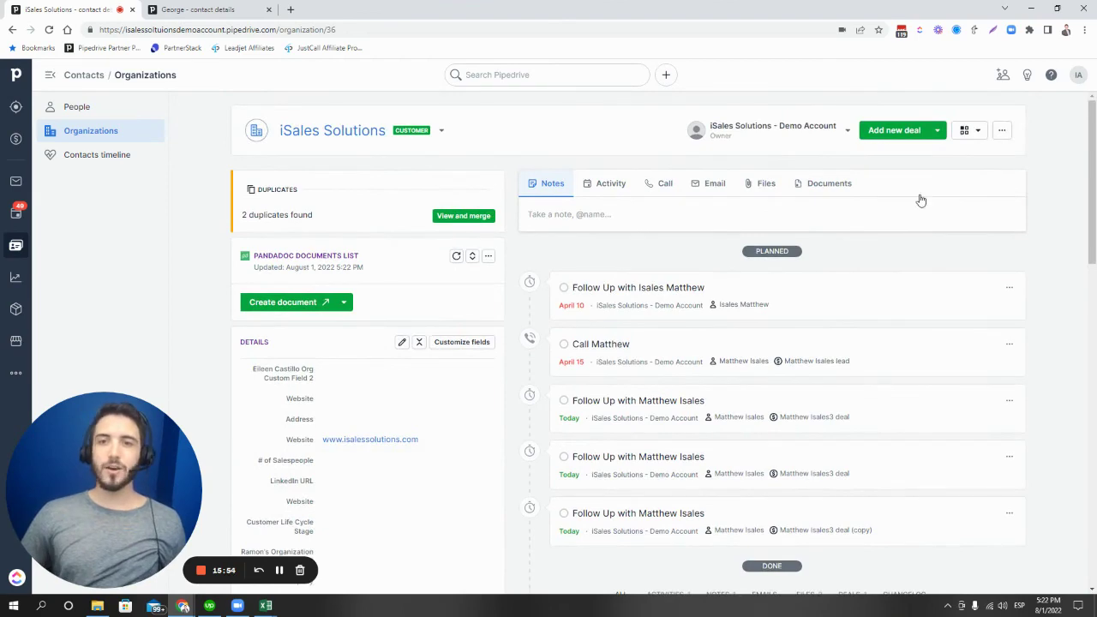
pyautogui.click(917, 135)
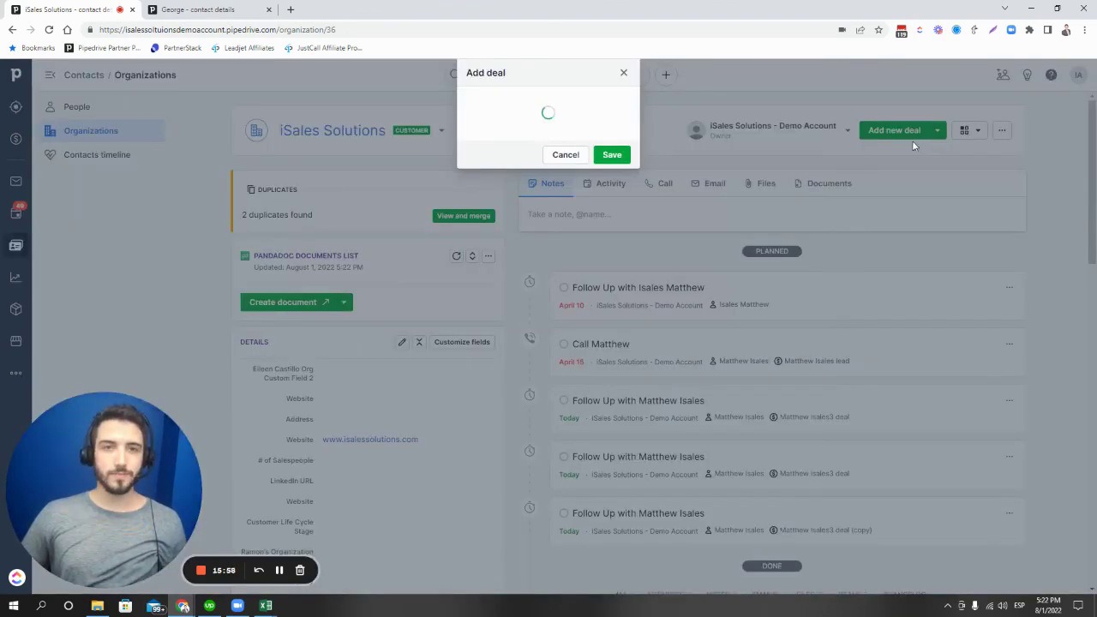
pyautogui.click(727, 75)
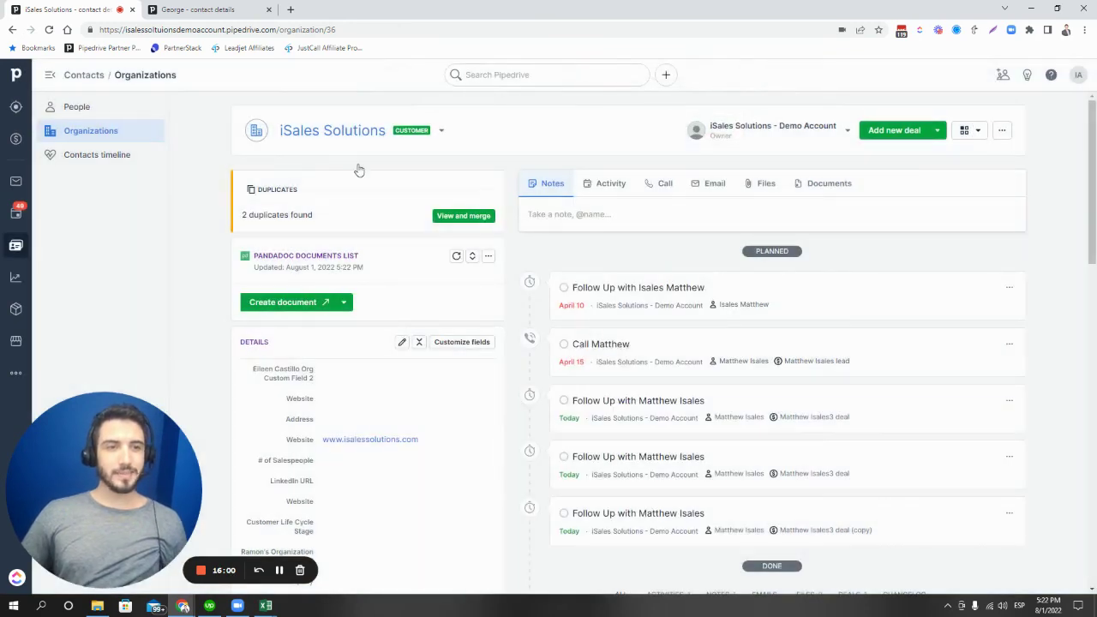
# Leave the organization and bring back the pipeline view of the Existing Clients Pipeline (A) deals
pyautogui.click(19, 140)
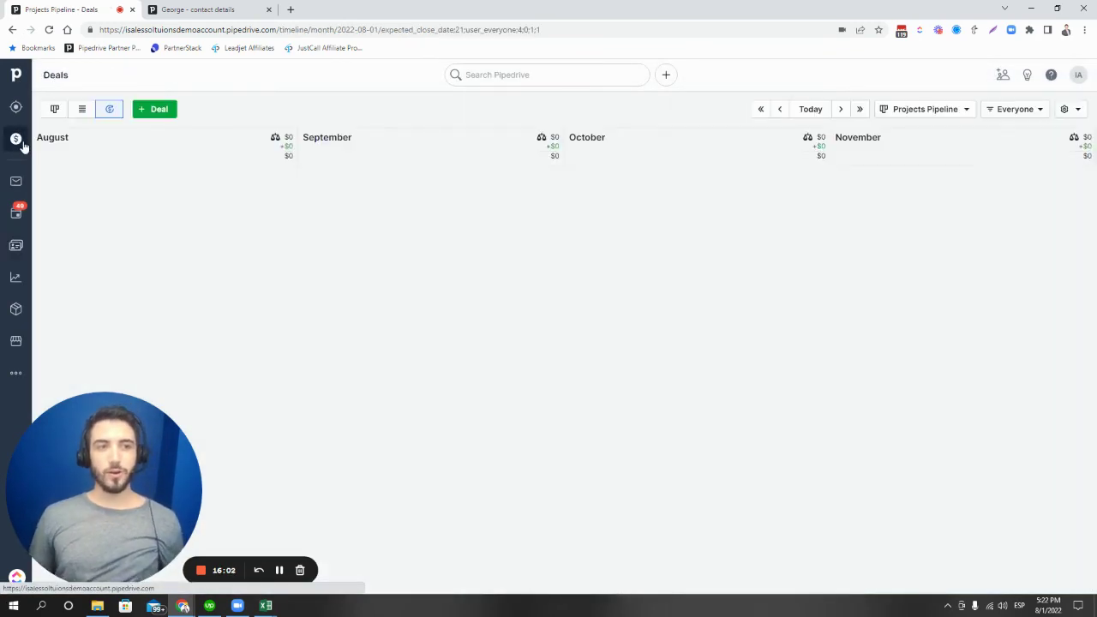
pyautogui.click(55, 109)
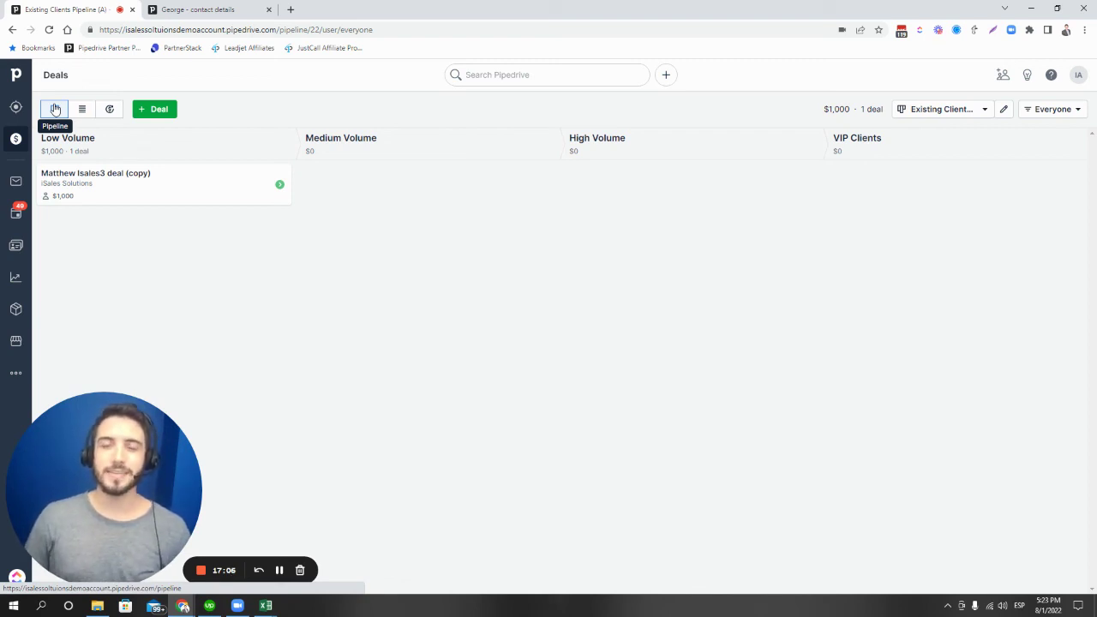
pyautogui.click(55, 109)
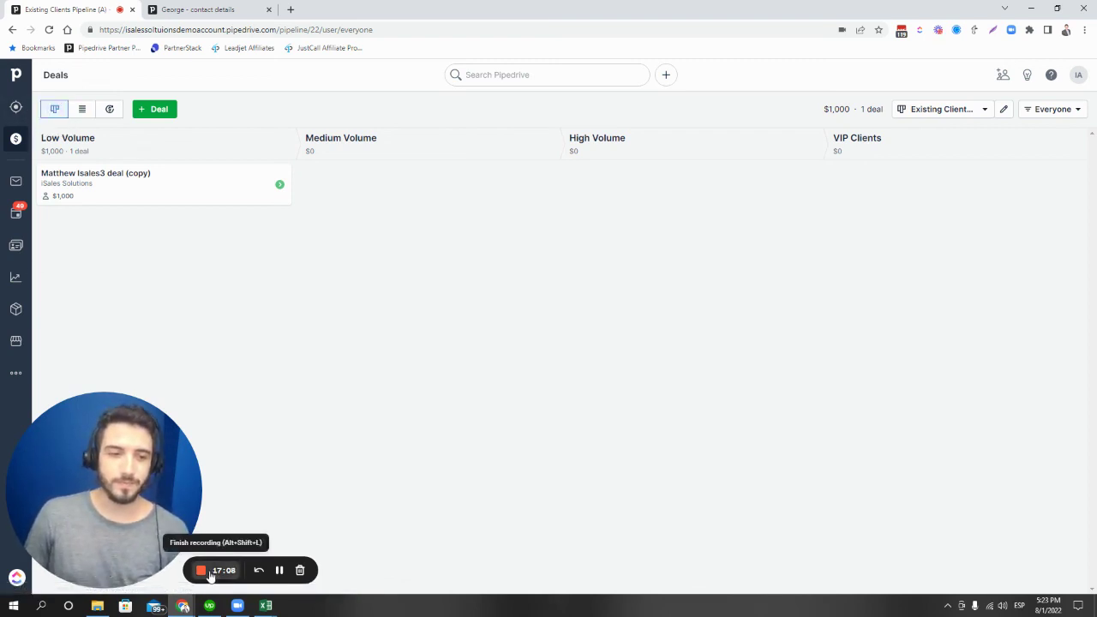